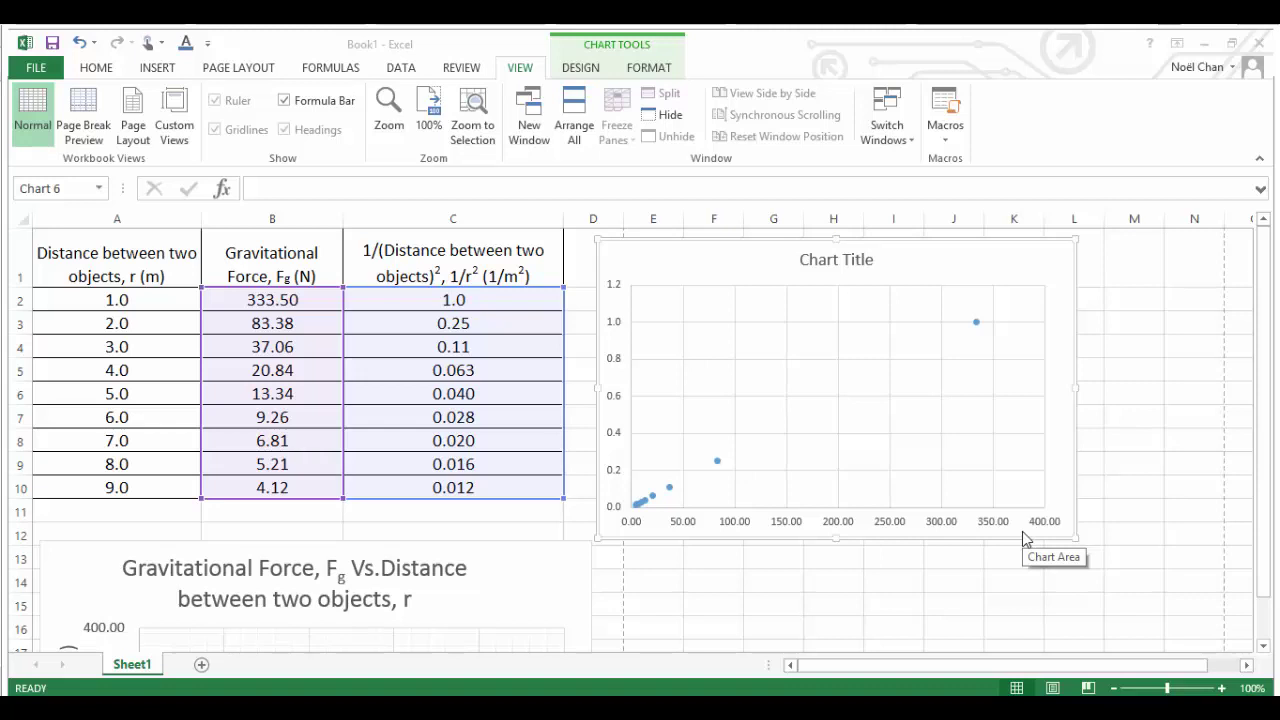
pyautogui.click(957, 275)
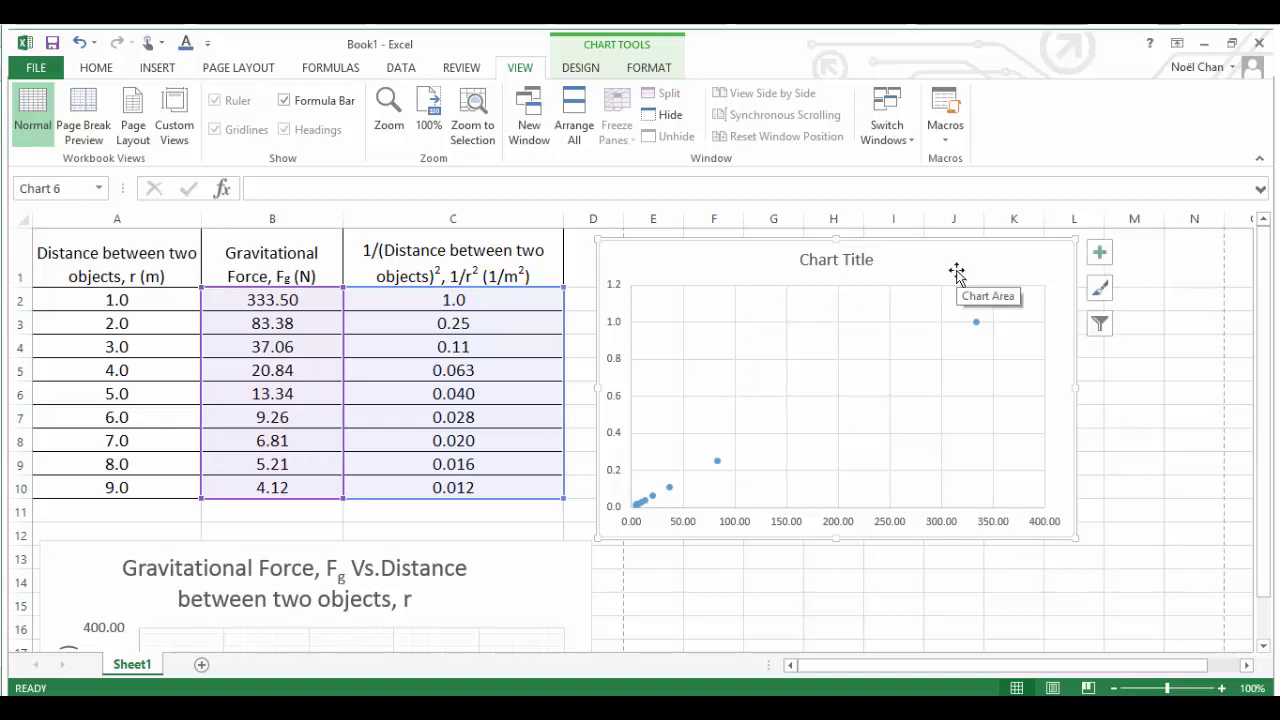
pyautogui.rightClick(957, 272)
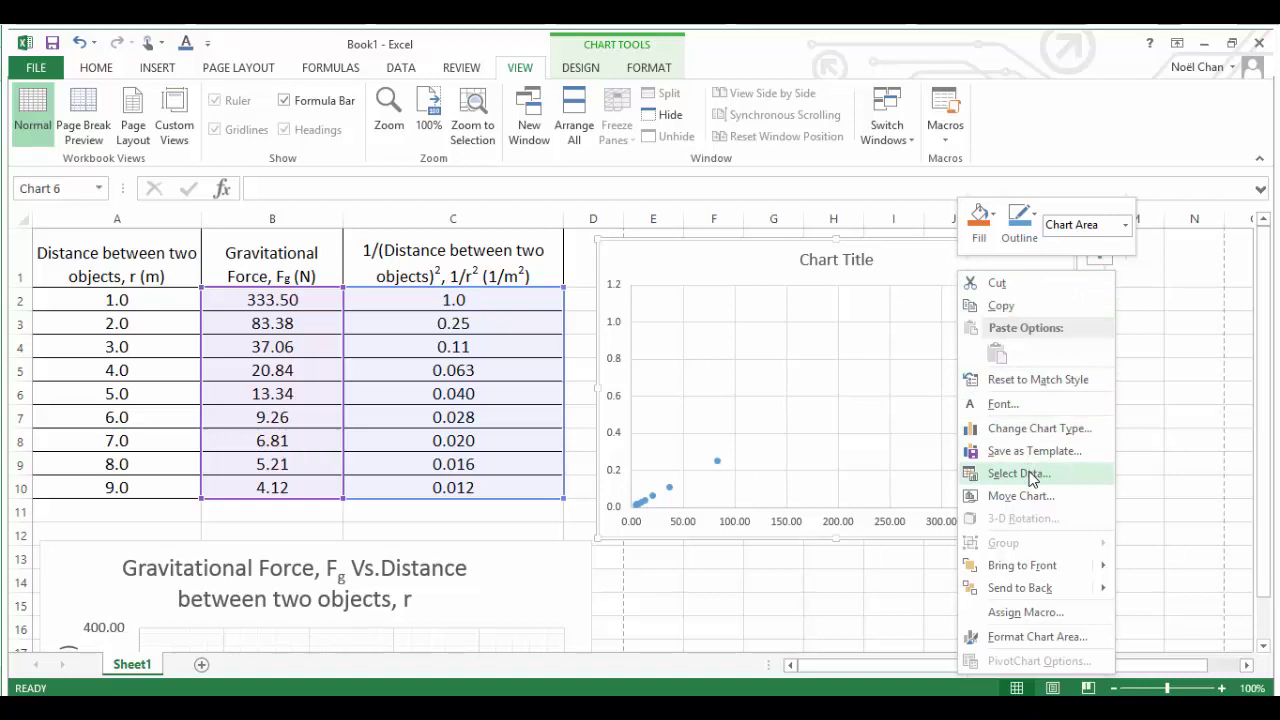
pyautogui.click(660, 66)
pyautogui.click(660, 67)
pyautogui.click(582, 68)
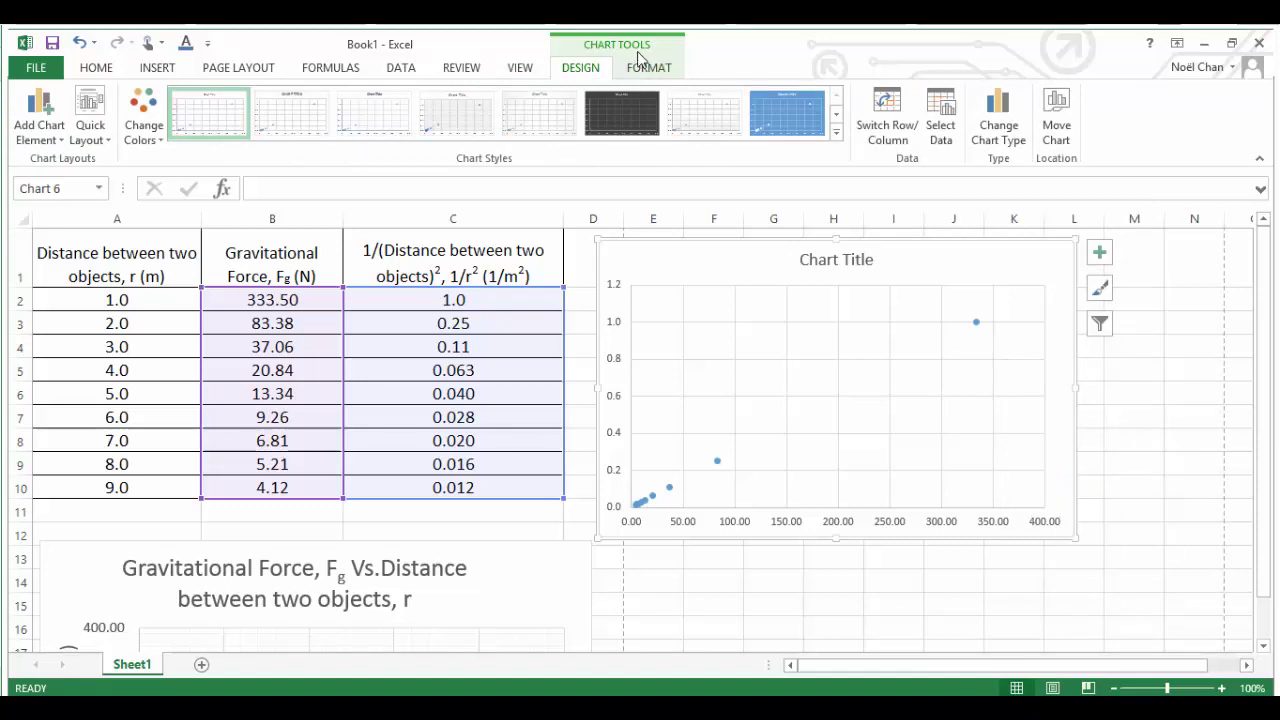
# - Edit Series1 in the scatter chart's data source so its X values come from the 1/r² data in Sheet1 C2:C10
pyautogui.rightClick(993, 268)
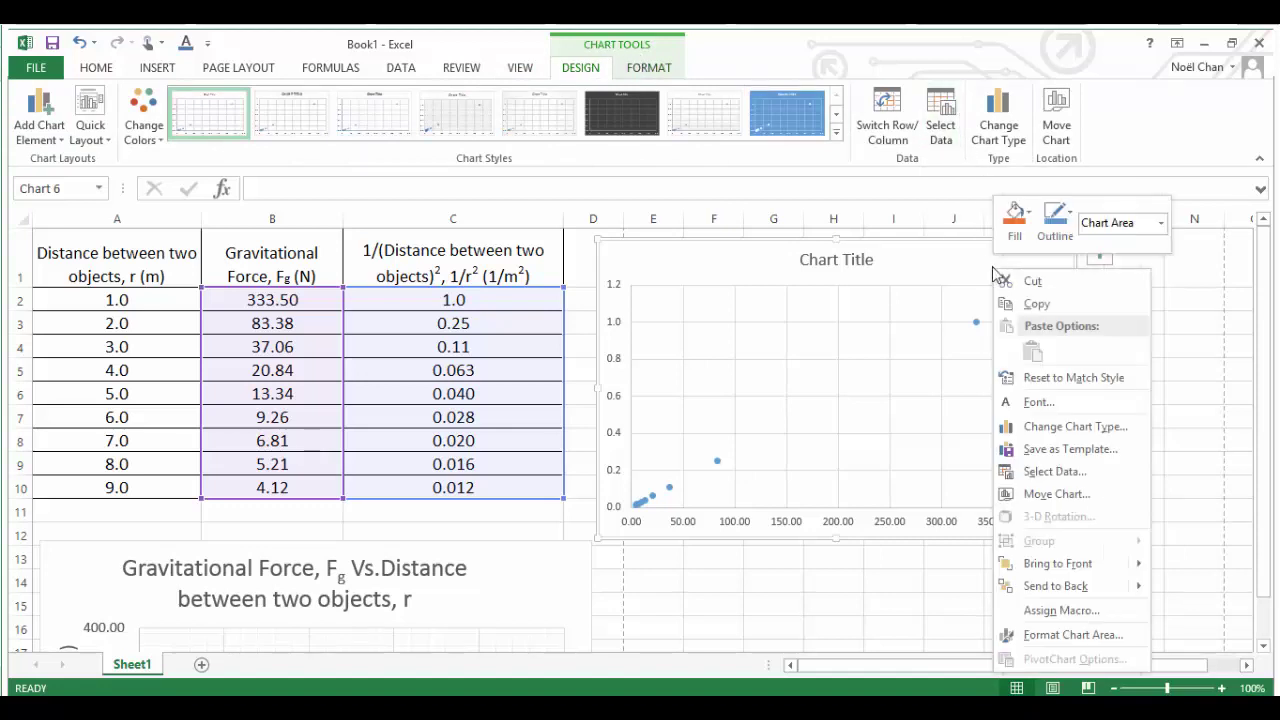
pyautogui.click(1062, 471)
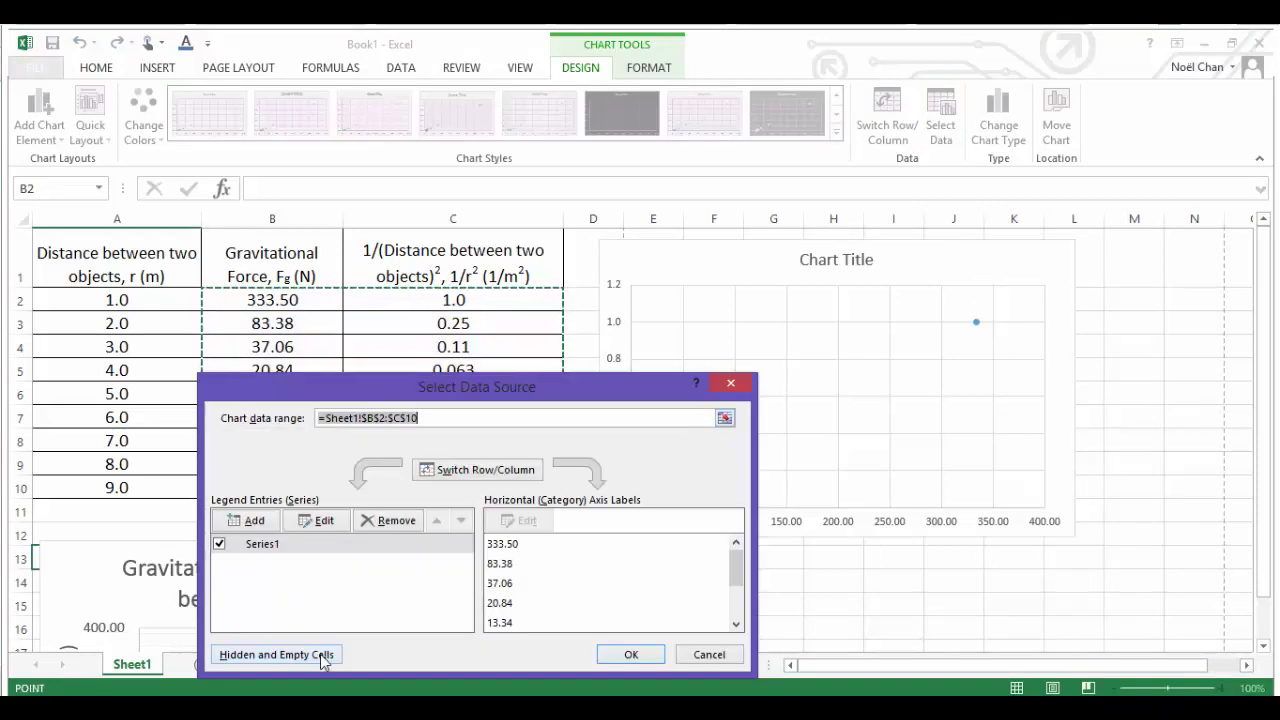
pyautogui.click(314, 520)
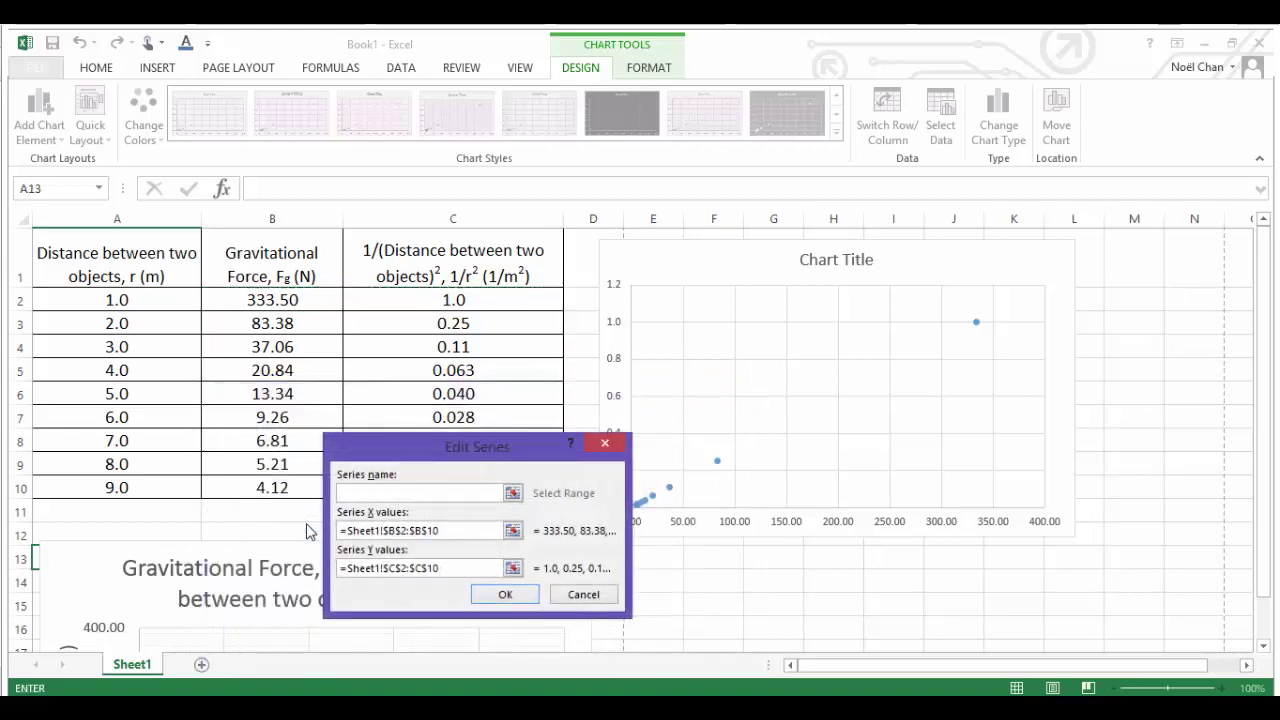
pyautogui.moveTo(451, 448); pyautogui.dragTo(739, 322)
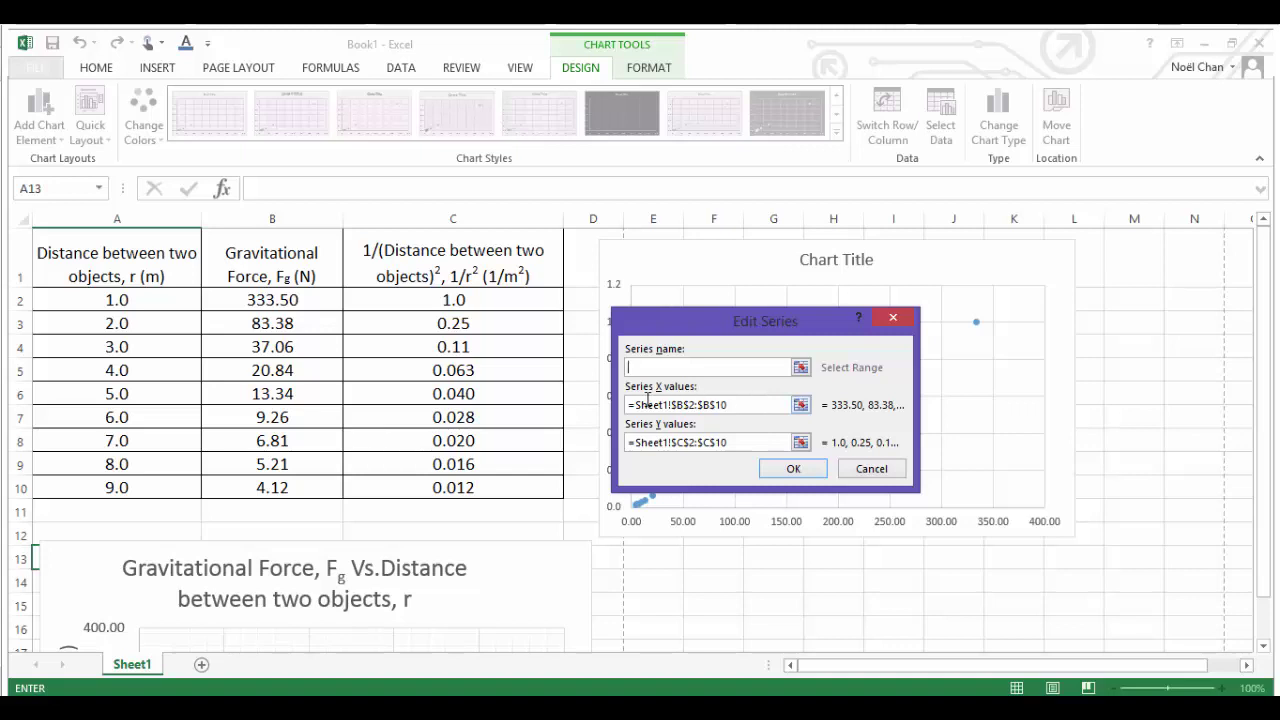
pyautogui.click(760, 405)
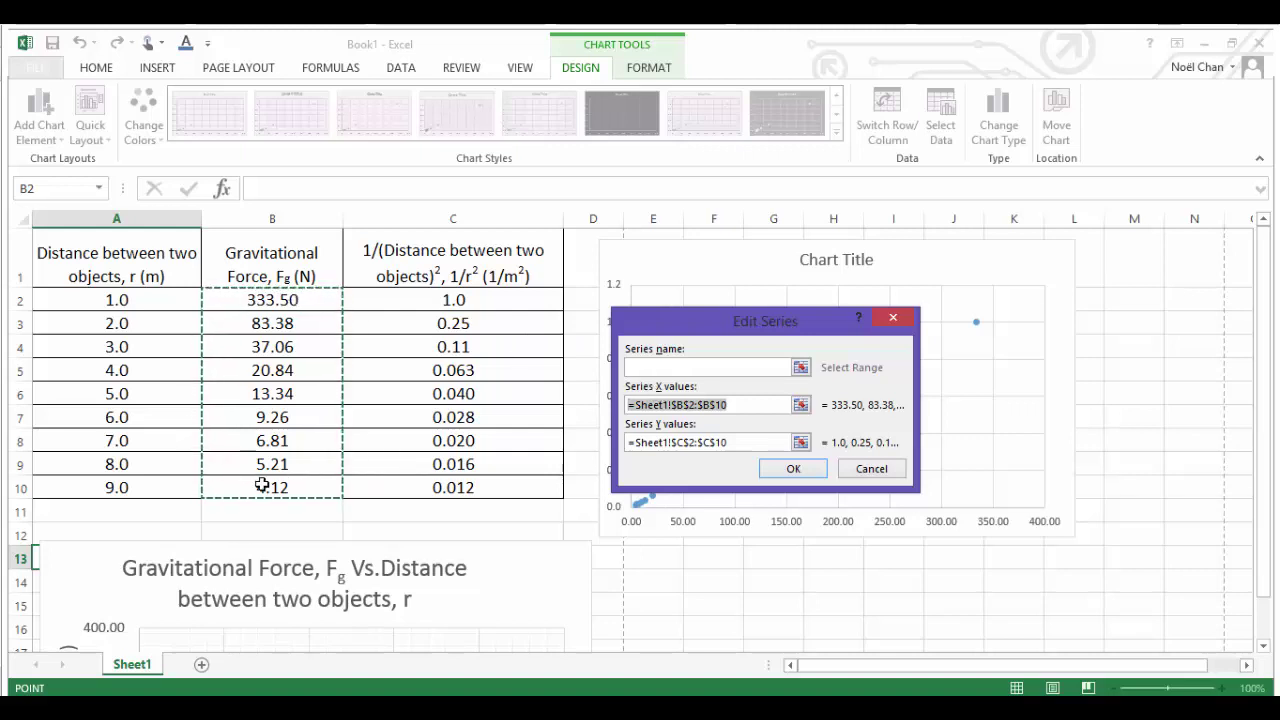
pyautogui.click(801, 405)
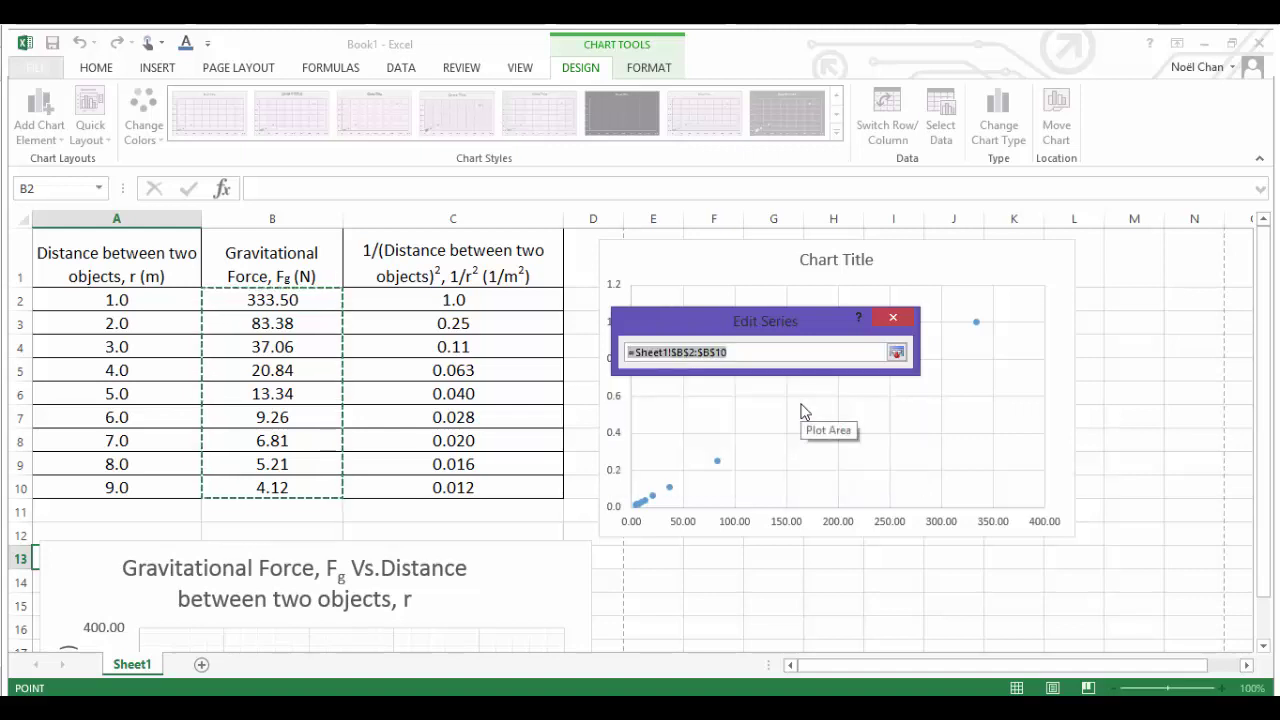
pyautogui.press('Delete')
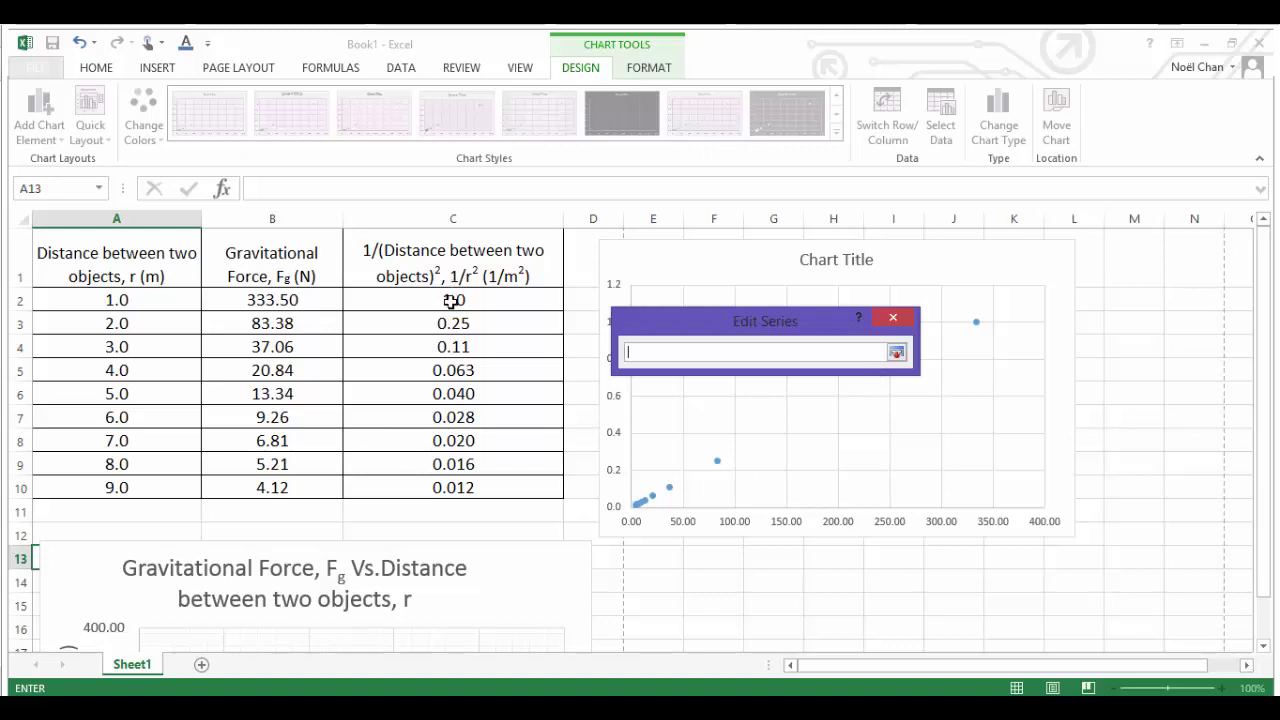
pyautogui.moveTo(453, 300); pyautogui.dragTo(456, 487)
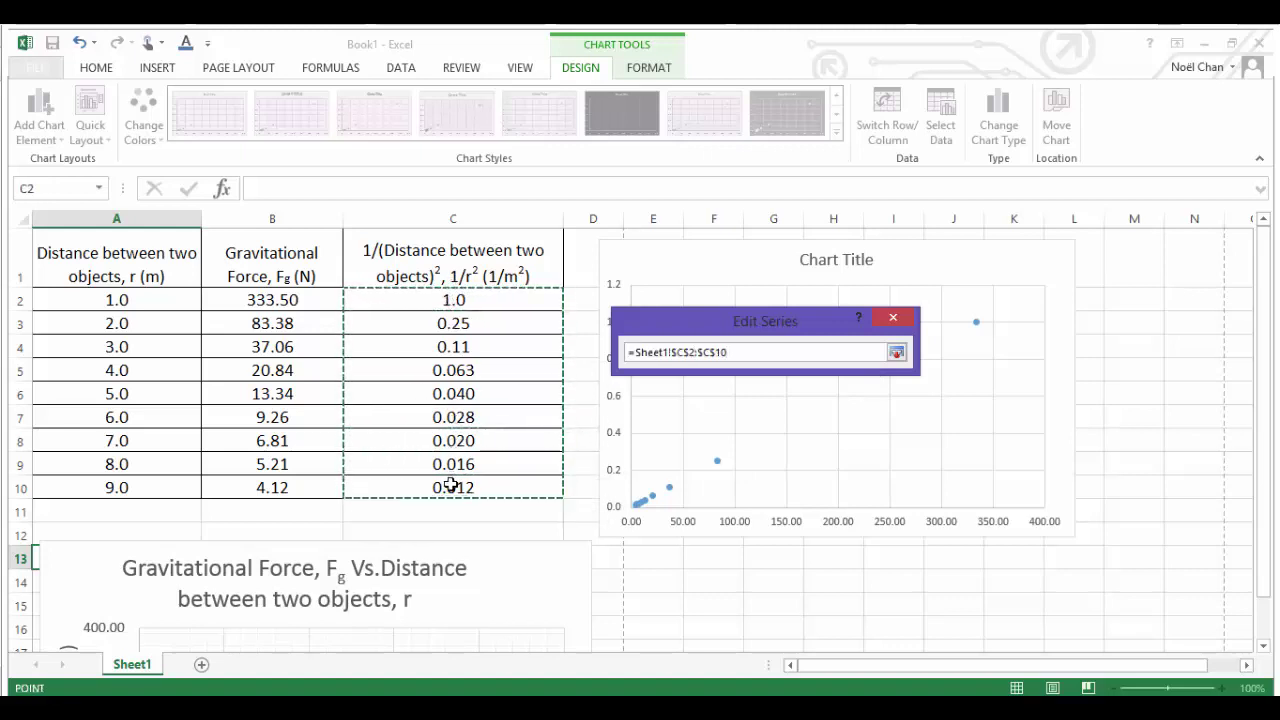
pyautogui.click(896, 352)
# - Set the series' Y values to the gravitational force data in Sheet1 B2:B10 and apply the data source changes
pyautogui.moveTo(752, 452); pyautogui.dragTo(574, 436)
pyautogui.press('BackSpace')
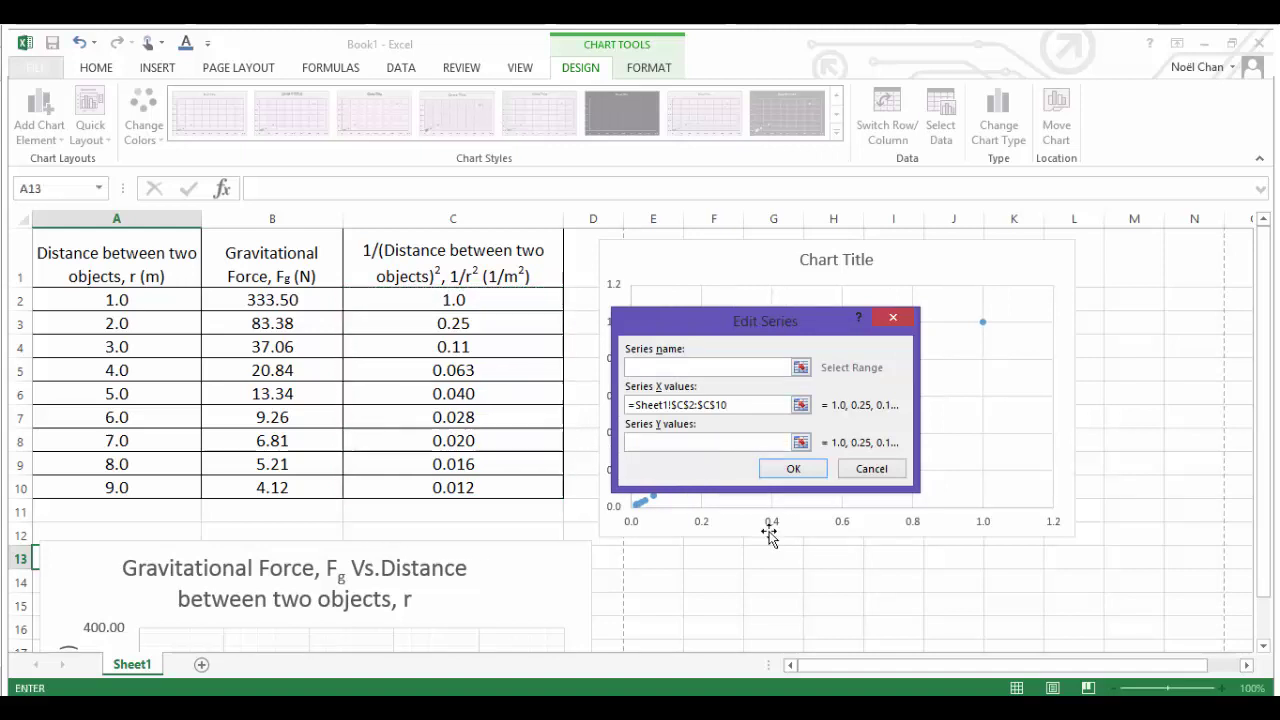
pyautogui.click(296, 301)
pyautogui.moveTo(296, 328); pyautogui.dragTo(278, 486)
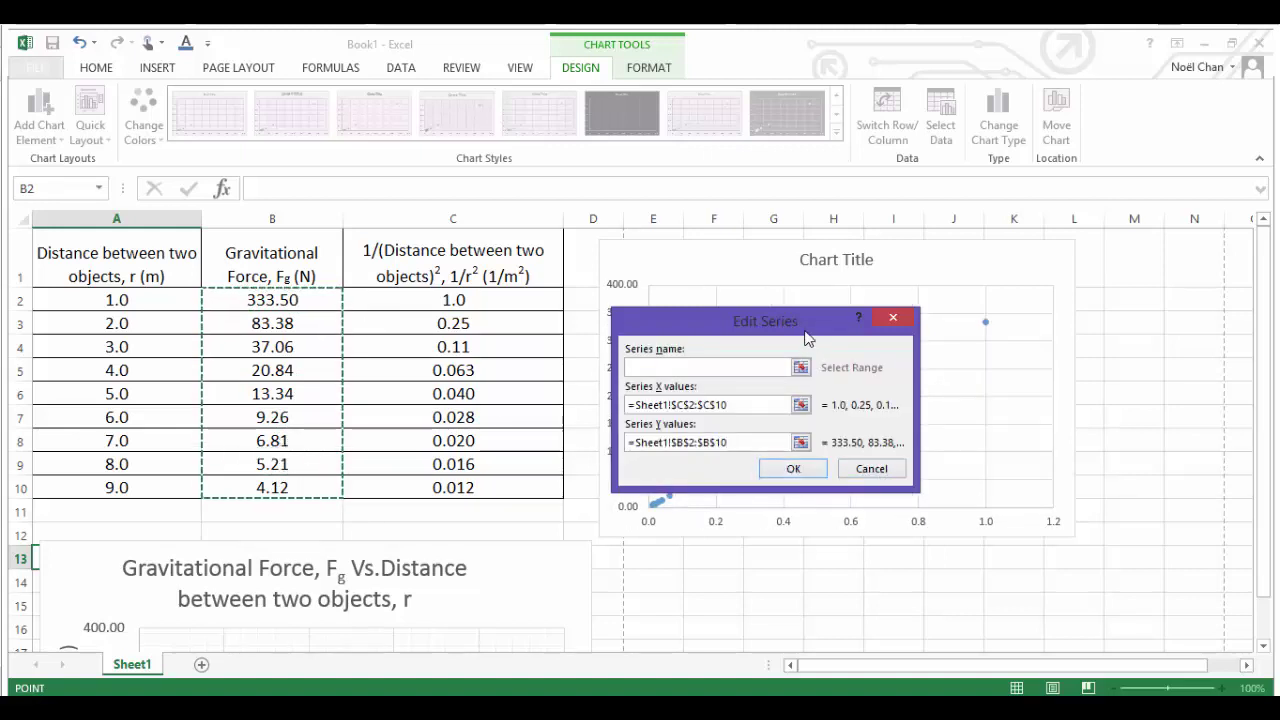
pyautogui.moveTo(806, 332); pyautogui.dragTo(1007, 368)
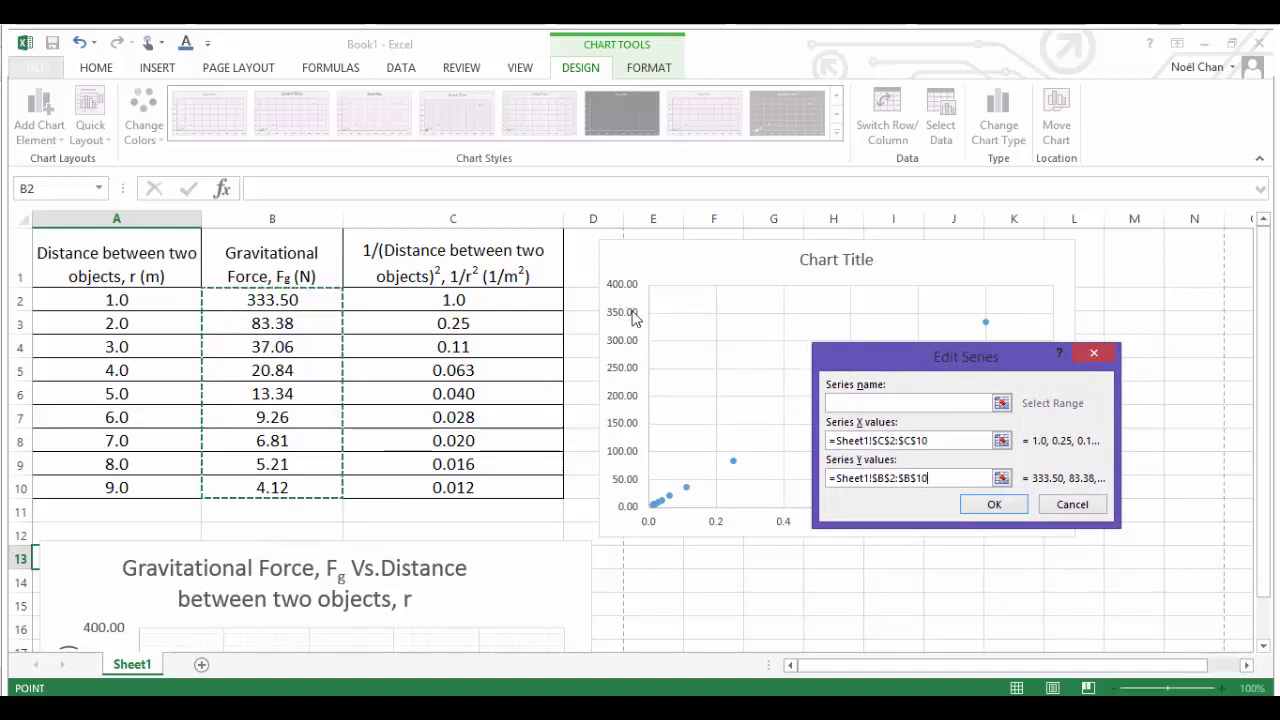
pyautogui.moveTo(956, 356); pyautogui.dragTo(854, 268)
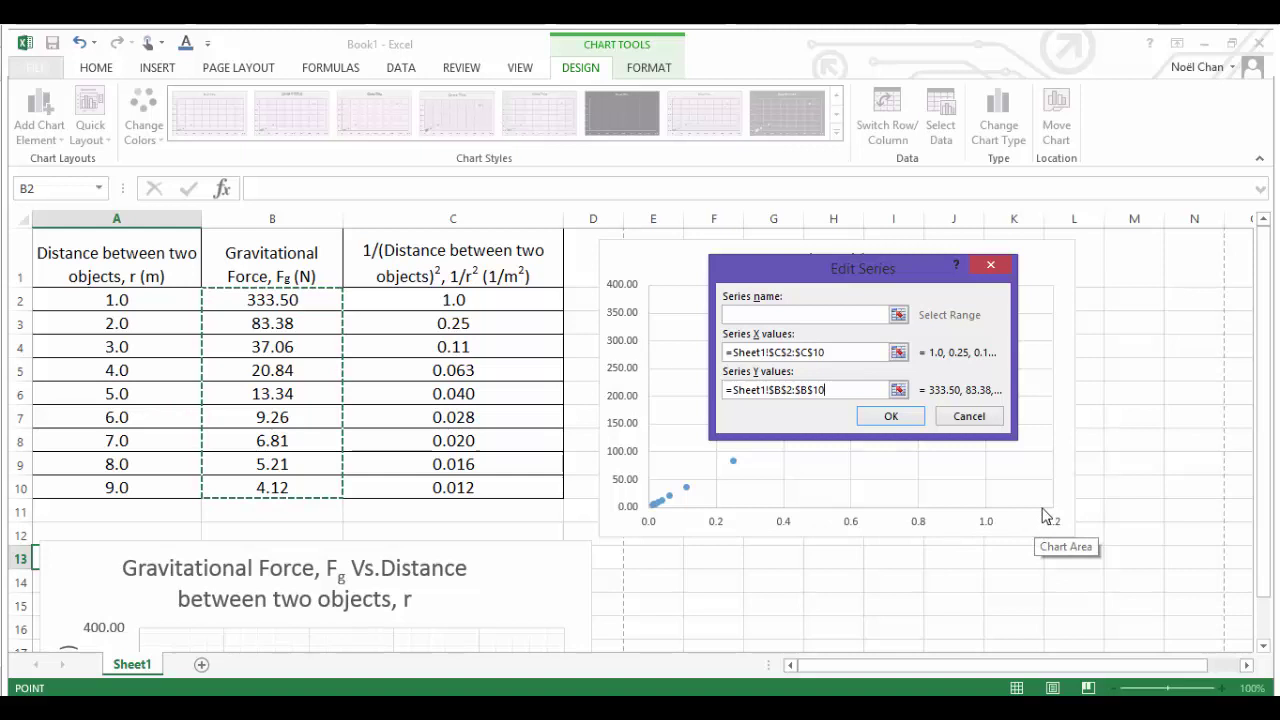
pyautogui.click(885, 415)
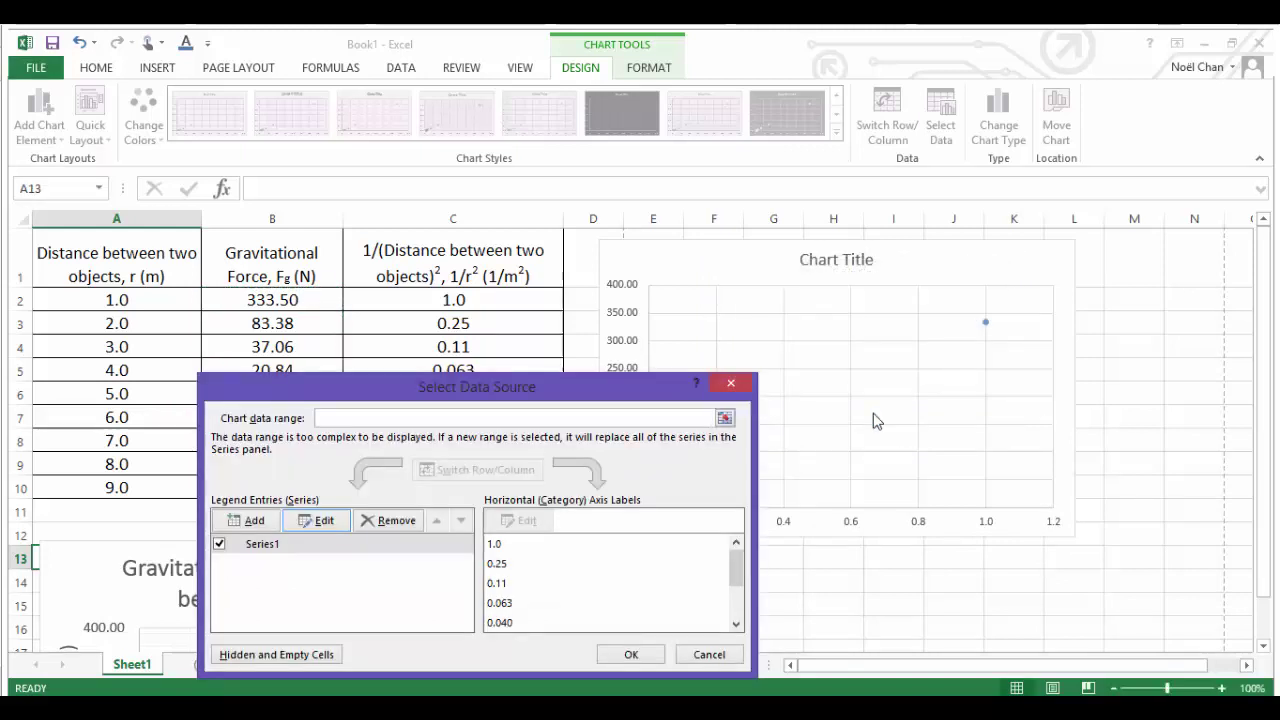
pyautogui.click(637, 654)
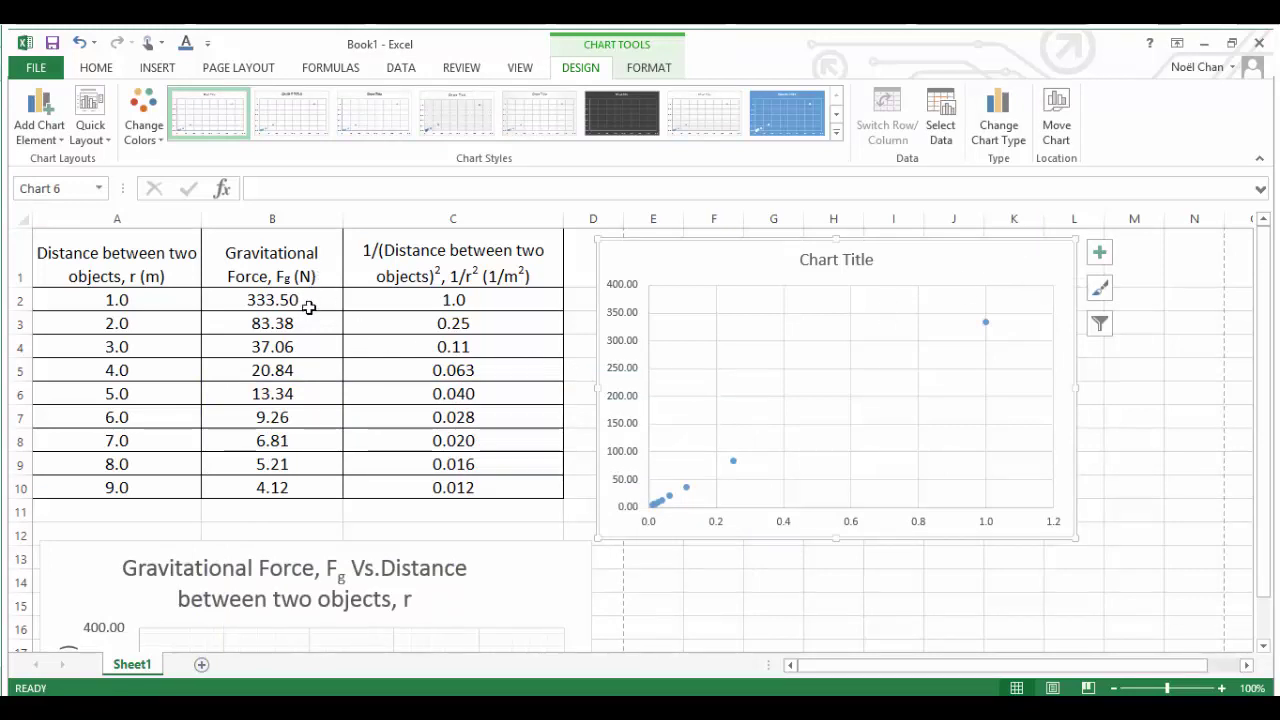
pyautogui.moveTo(335, 302); pyautogui.dragTo(414, 491)
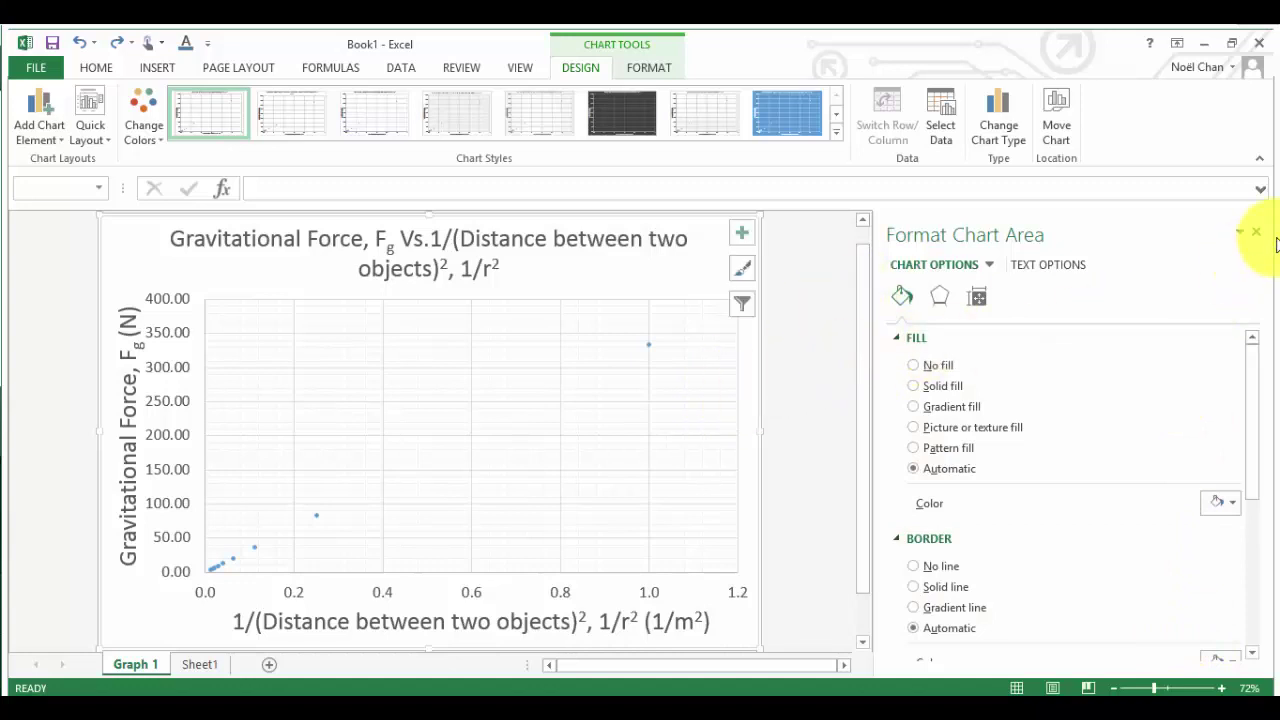
# - Close the chart area formatting and open the marker options for the plotted data series
pyautogui.click(1256, 232)
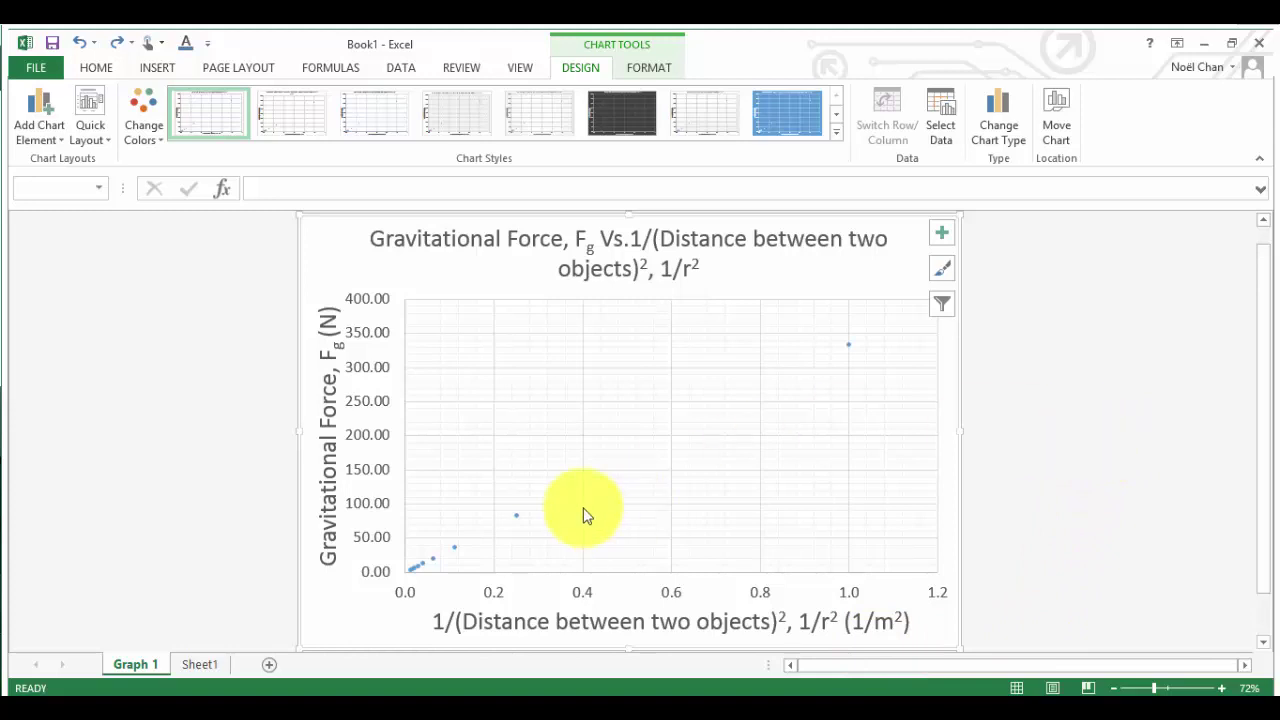
pyautogui.click(516, 515)
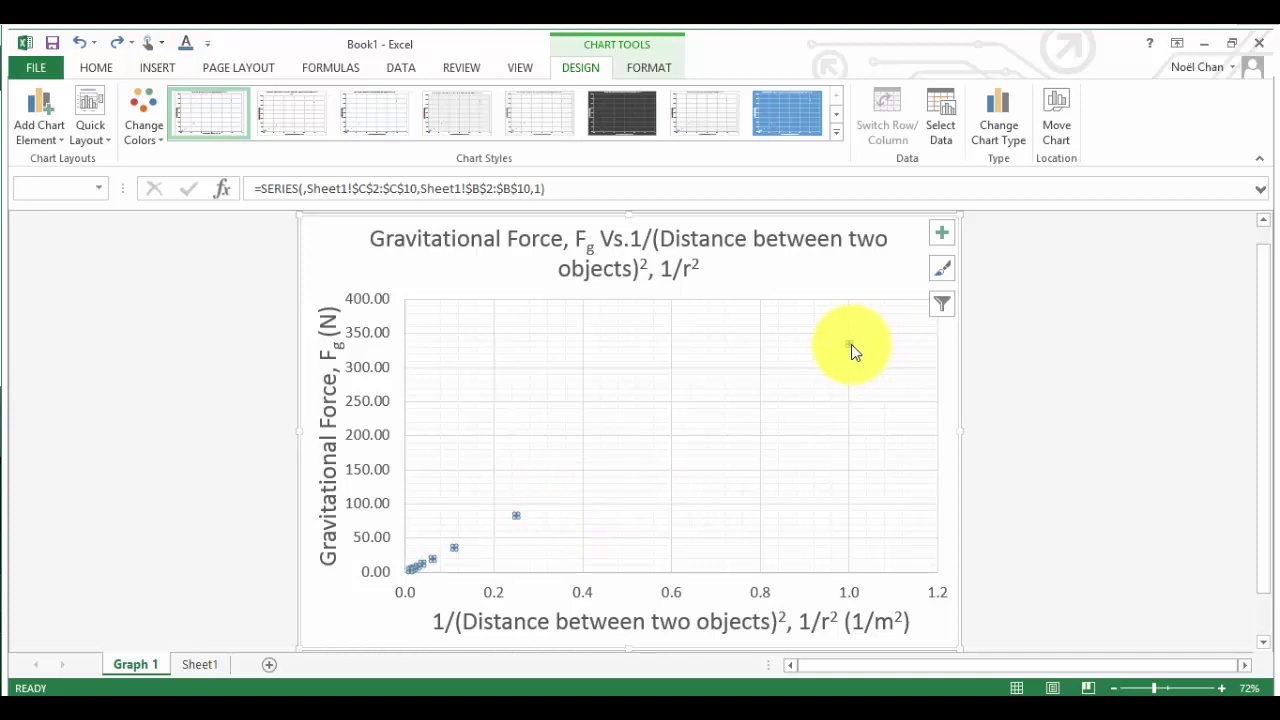
pyautogui.moveTo(851, 344)
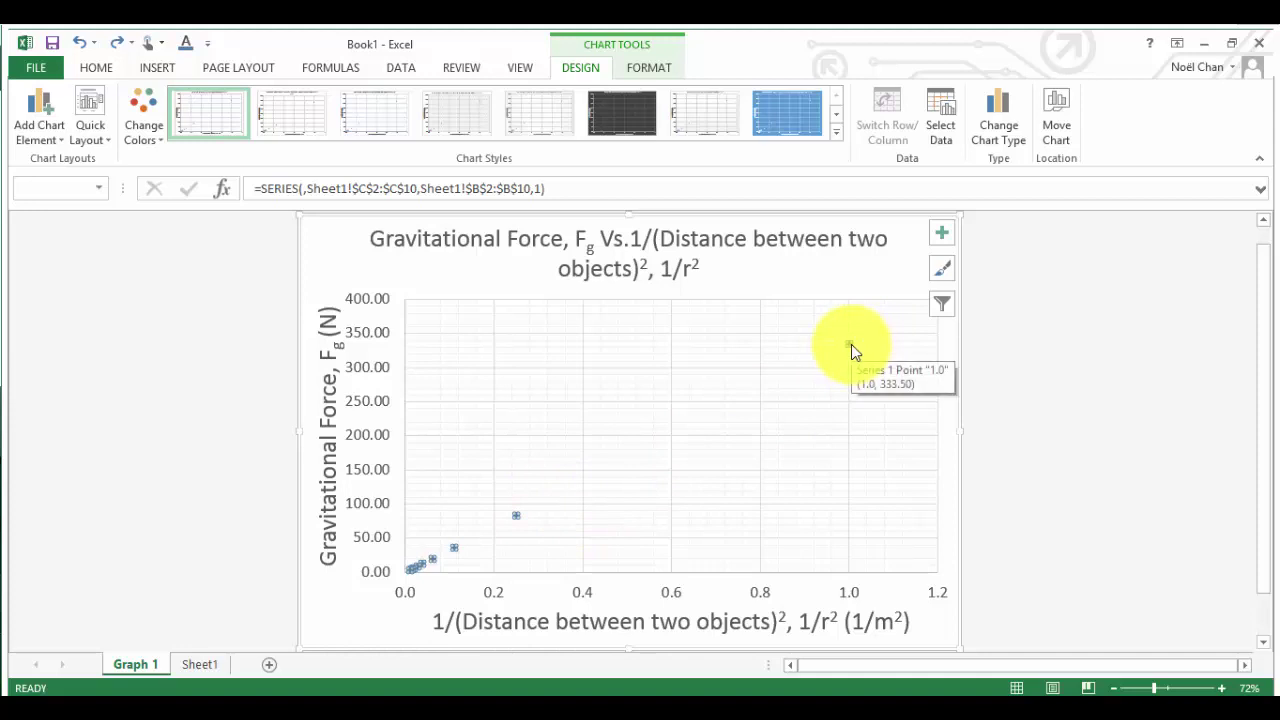
pyautogui.rightClick(516, 515)
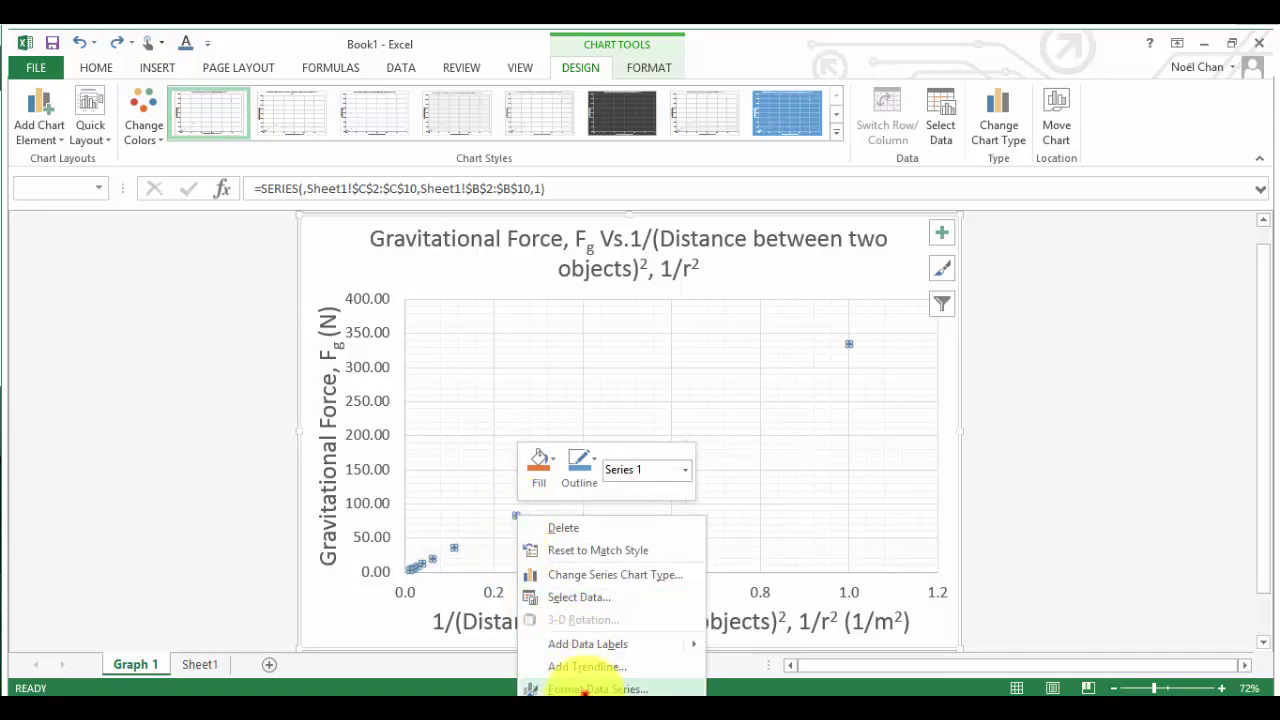
pyautogui.click(586, 688)
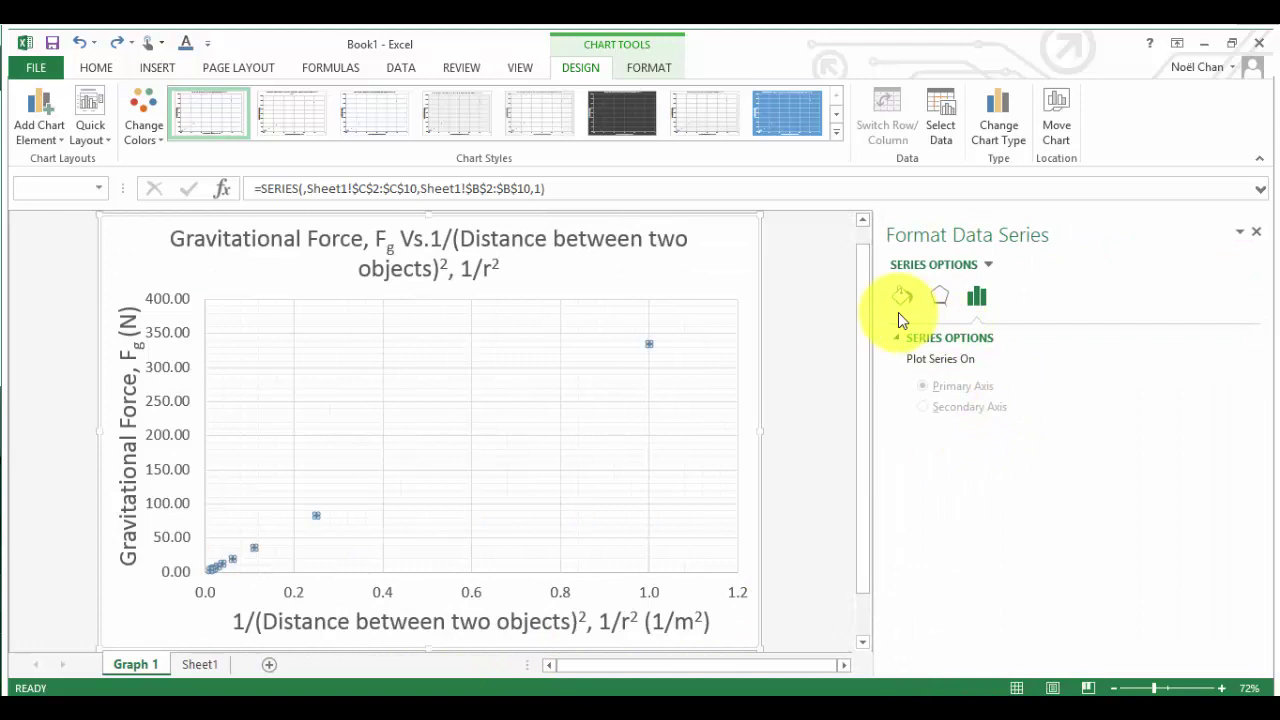
pyautogui.click(905, 304)
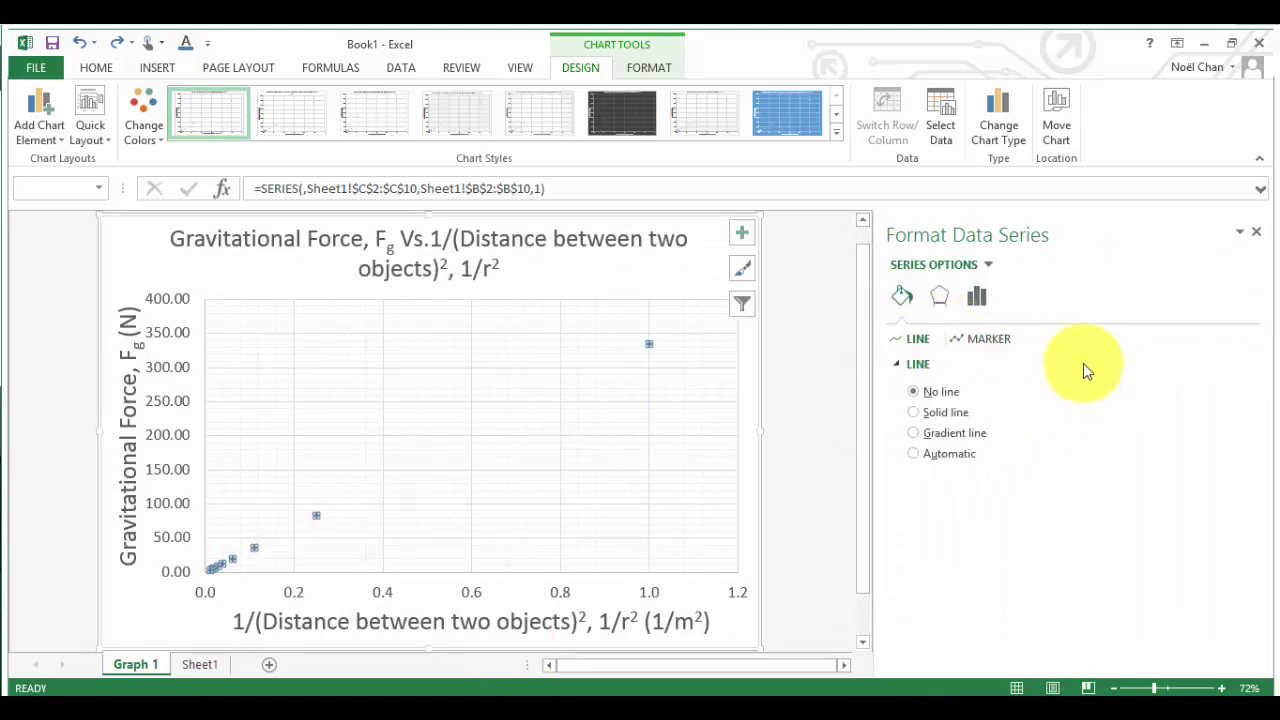
pyautogui.click(1012, 338)
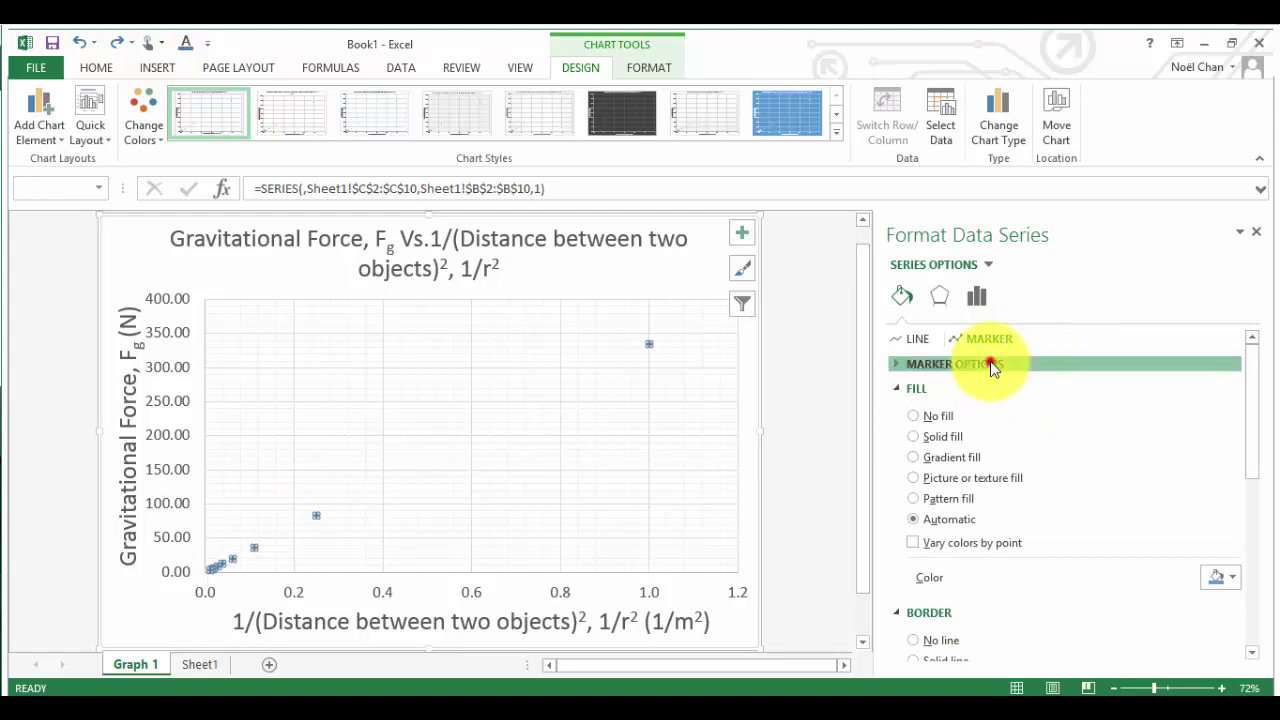
pyautogui.click(990, 363)
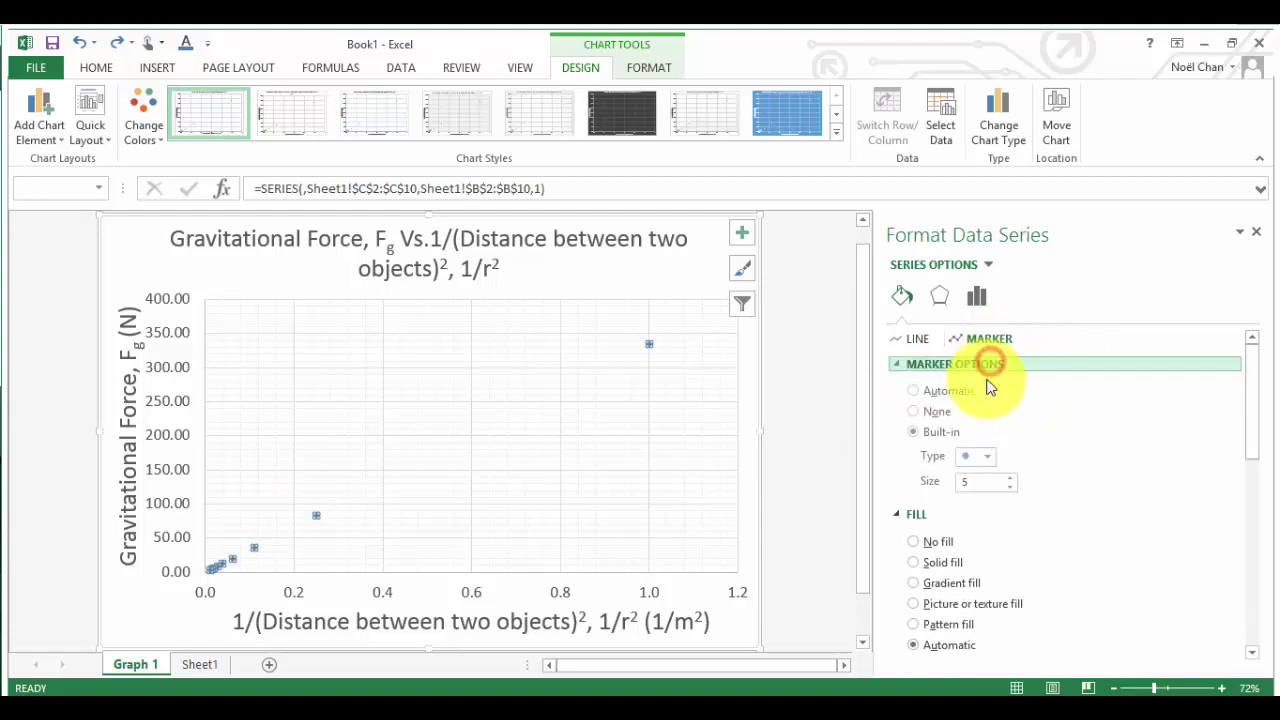
# - Set the size of the data series' built-in markers to 8
pyautogui.click(1011, 478)
pyautogui.click(1011, 478)
pyautogui.click(1011, 478)
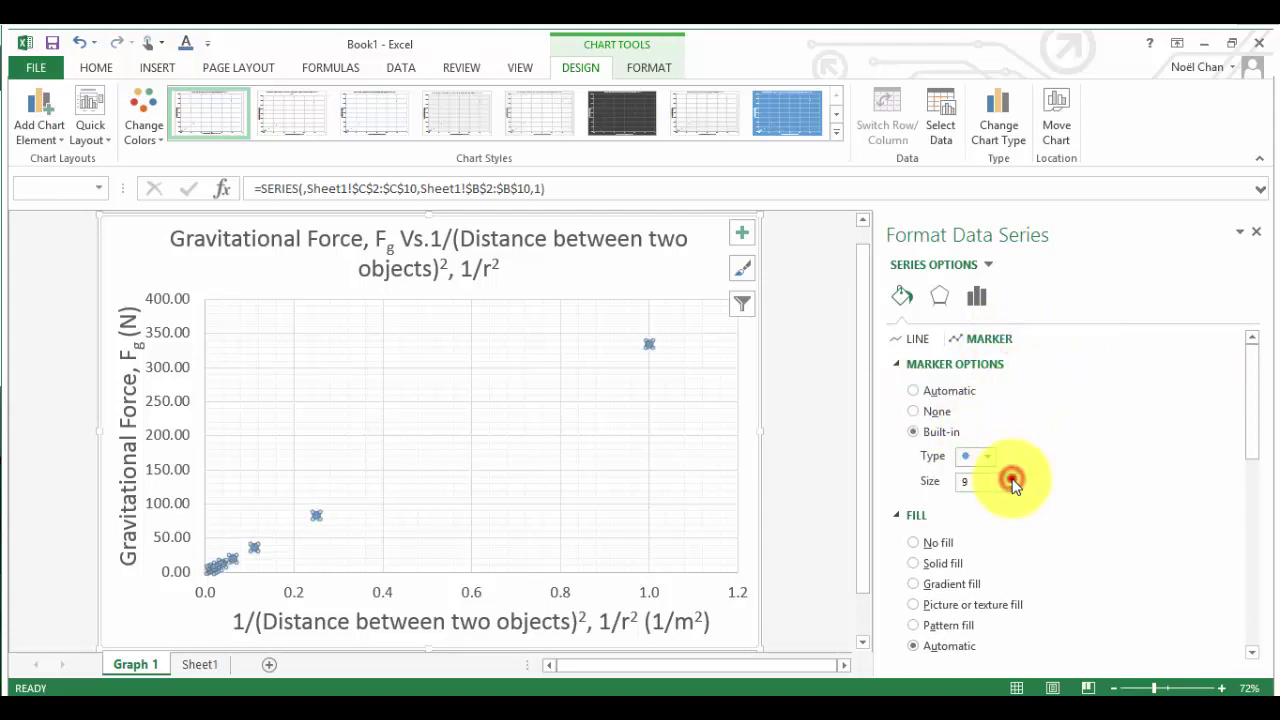
pyautogui.click(1011, 478)
pyautogui.click(1011, 478)
pyautogui.click(1011, 478)
pyautogui.click(1011, 478)
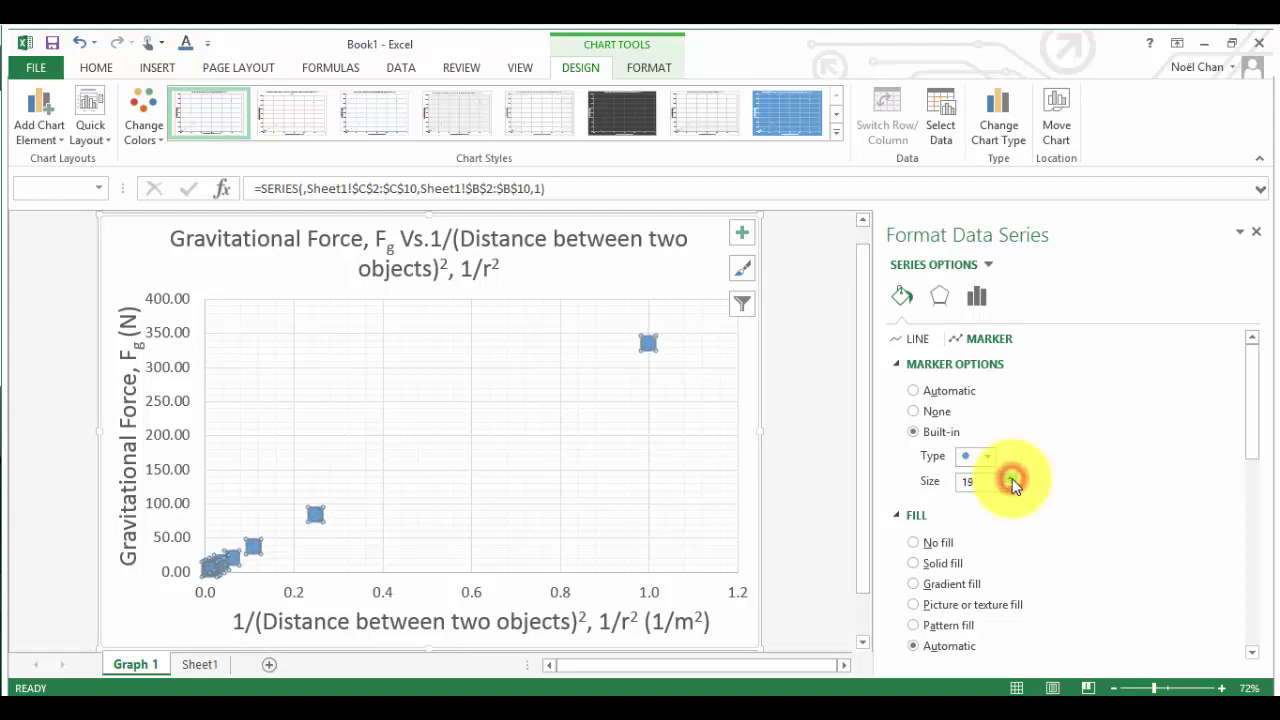
pyautogui.moveTo(1012, 480); pyautogui.dragTo(1013, 490)
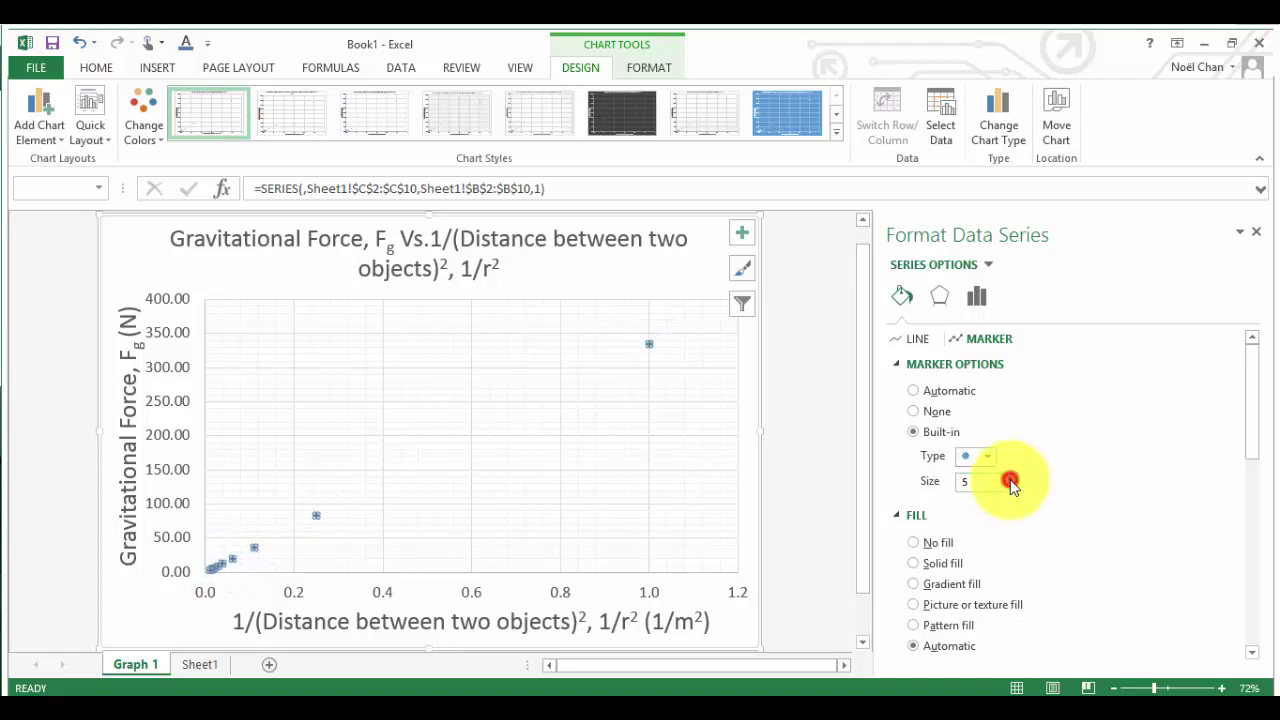
pyautogui.click(1011, 478)
pyautogui.click(1011, 478)
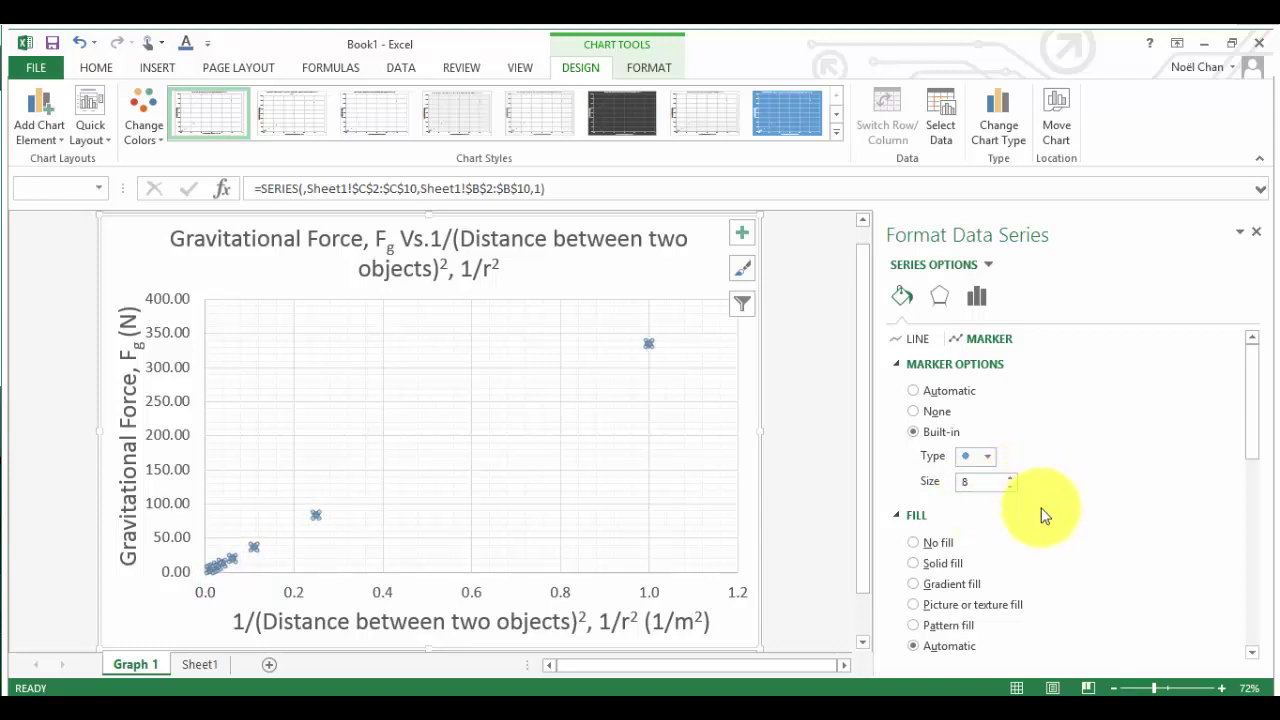
# - Fill the data series' markers with solid red
pyautogui.scroll(-3, 1043, 540)
pyautogui.click(1234, 614)
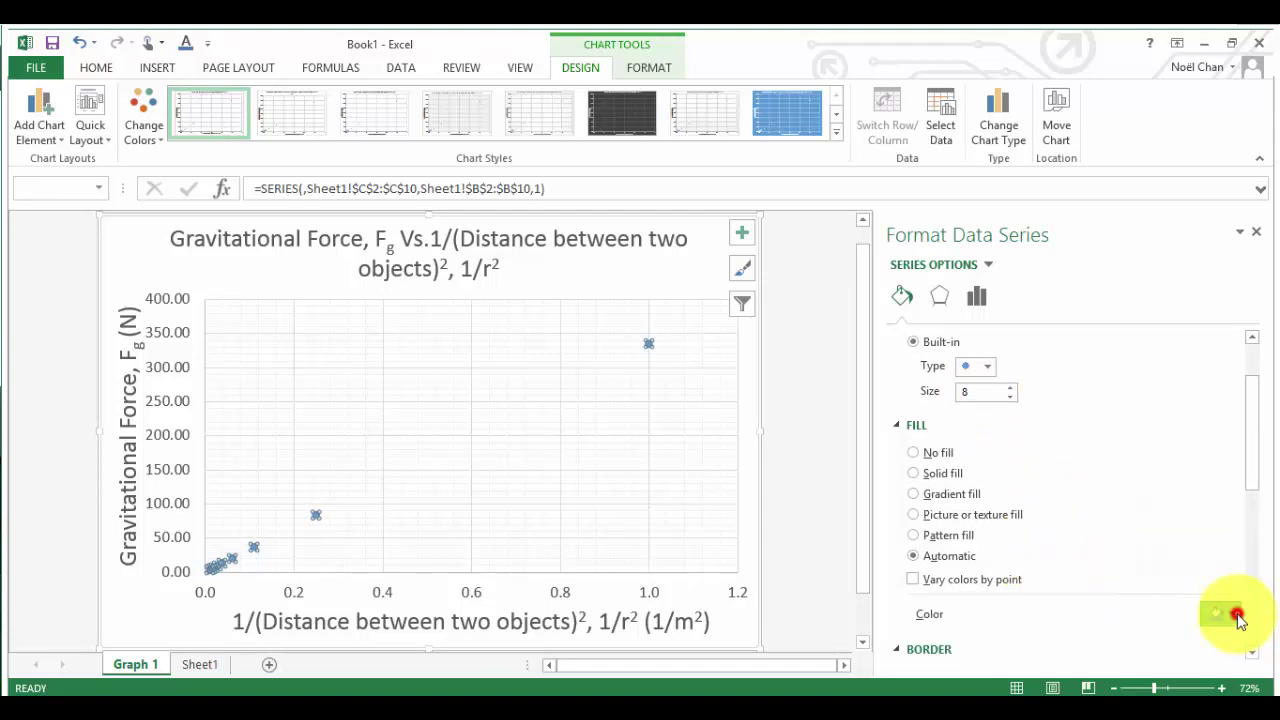
pyautogui.click(1141, 574)
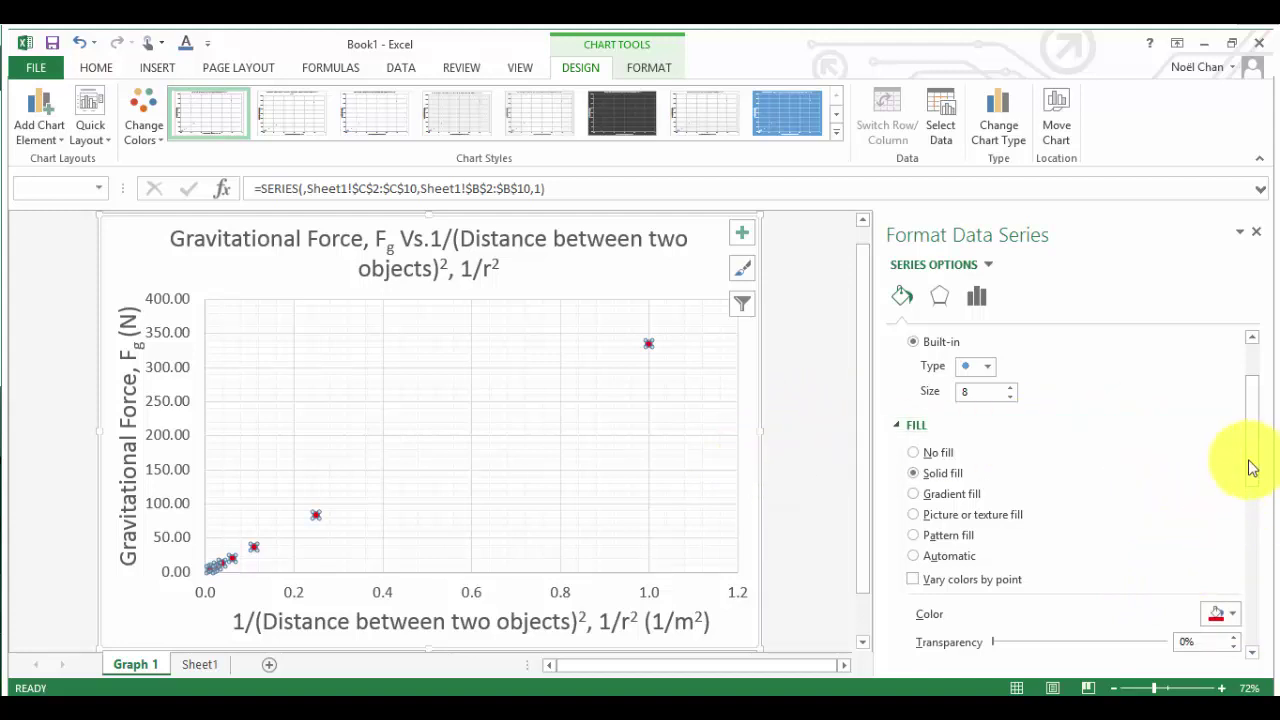
# - Outline the data series' markers with a solid red border and deselect the series
pyautogui.moveTo(1248, 458); pyautogui.dragTo(1238, 557)
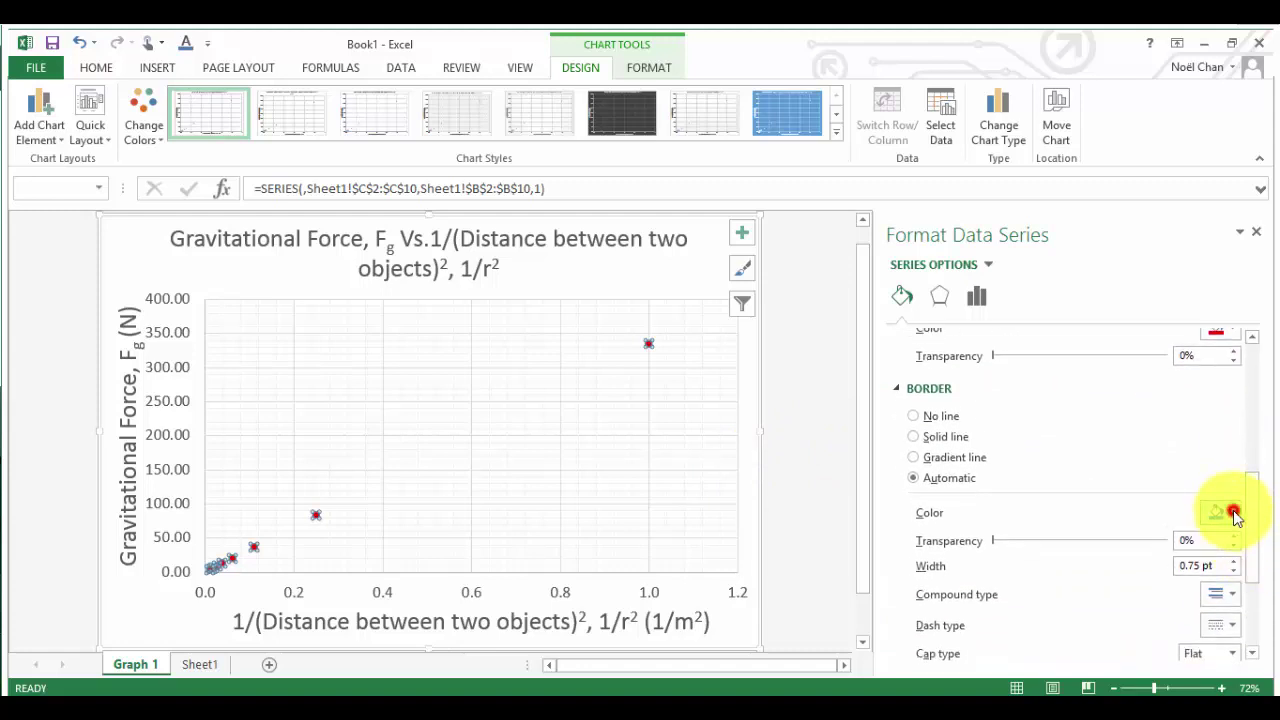
pyautogui.click(1229, 513)
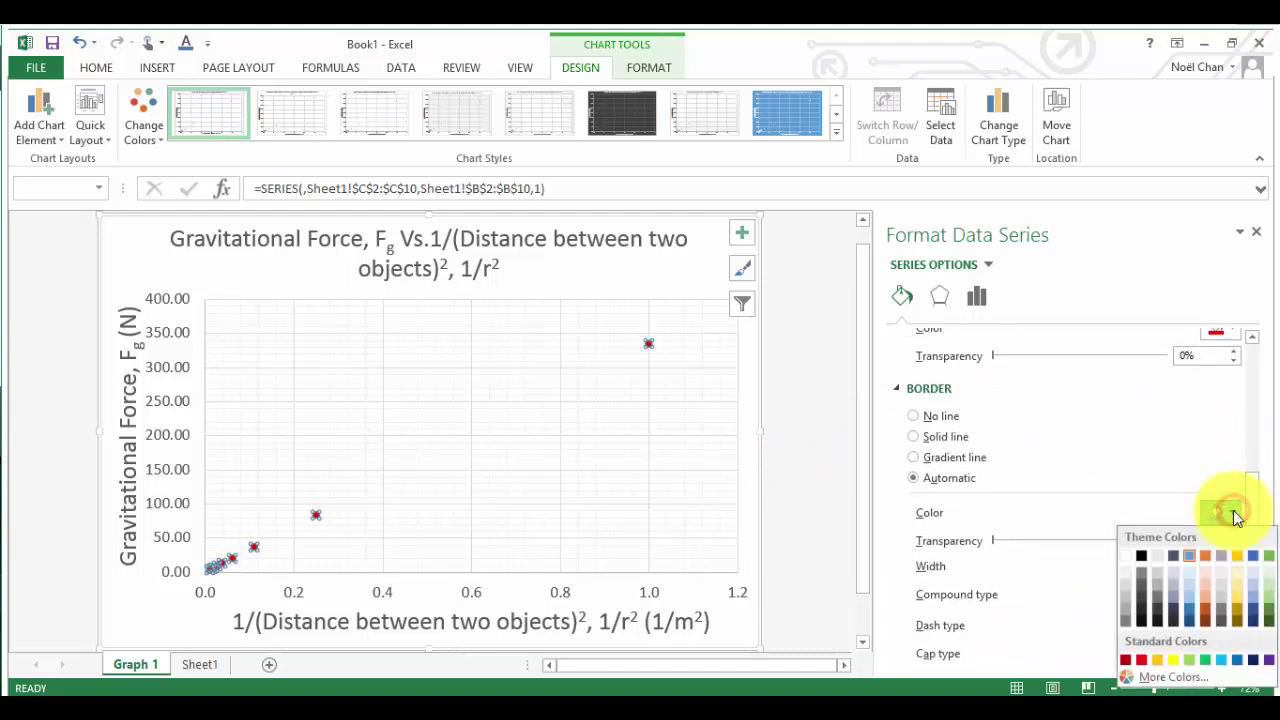
pyautogui.click(1142, 660)
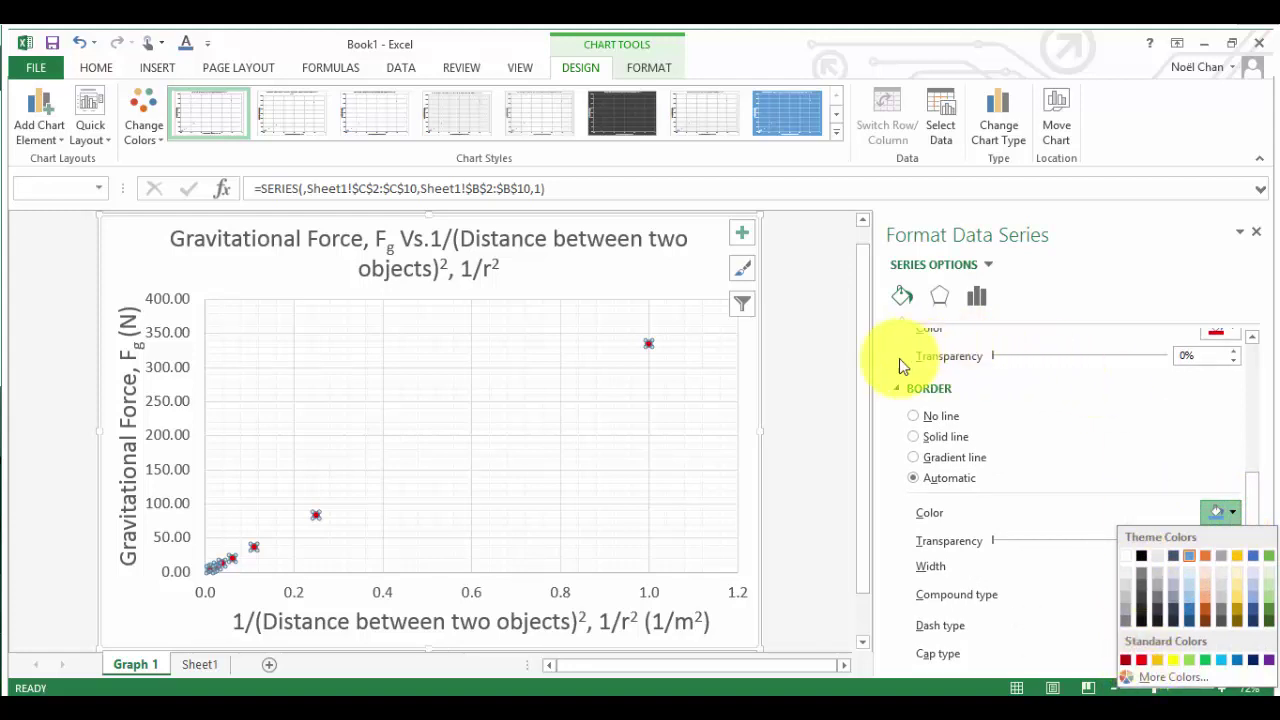
pyautogui.click(1142, 660)
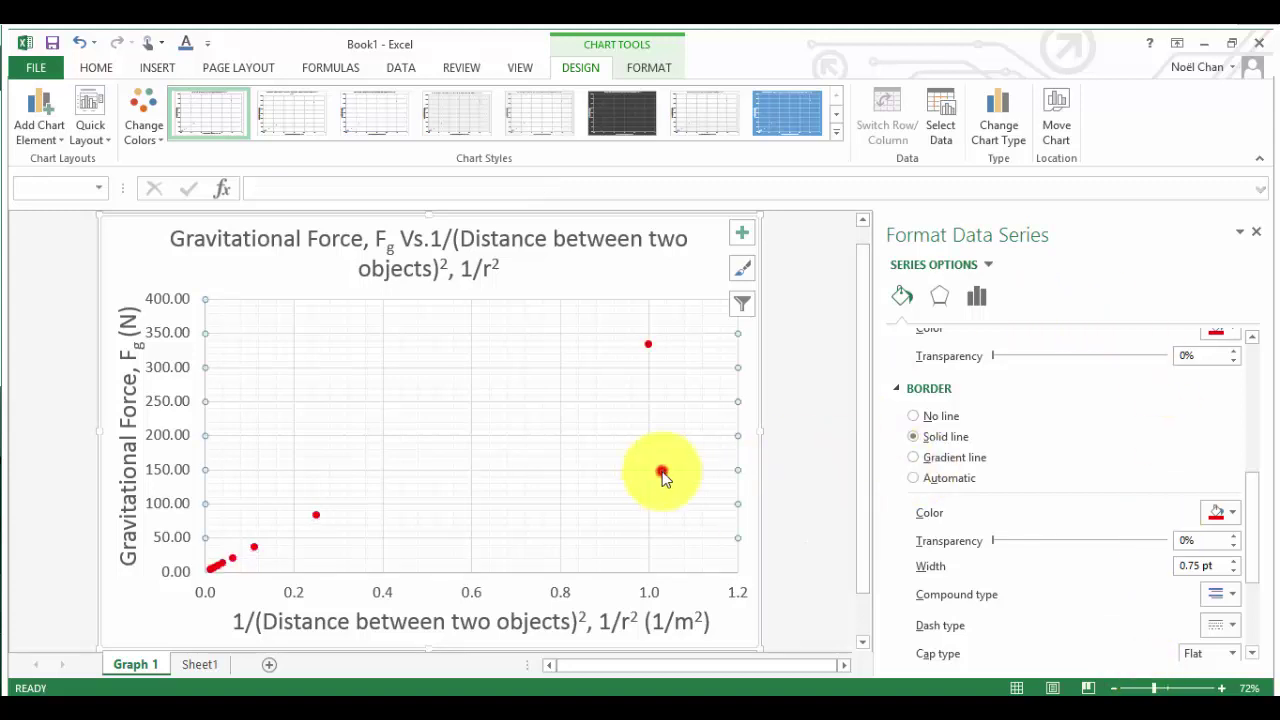
pyautogui.click(660, 470)
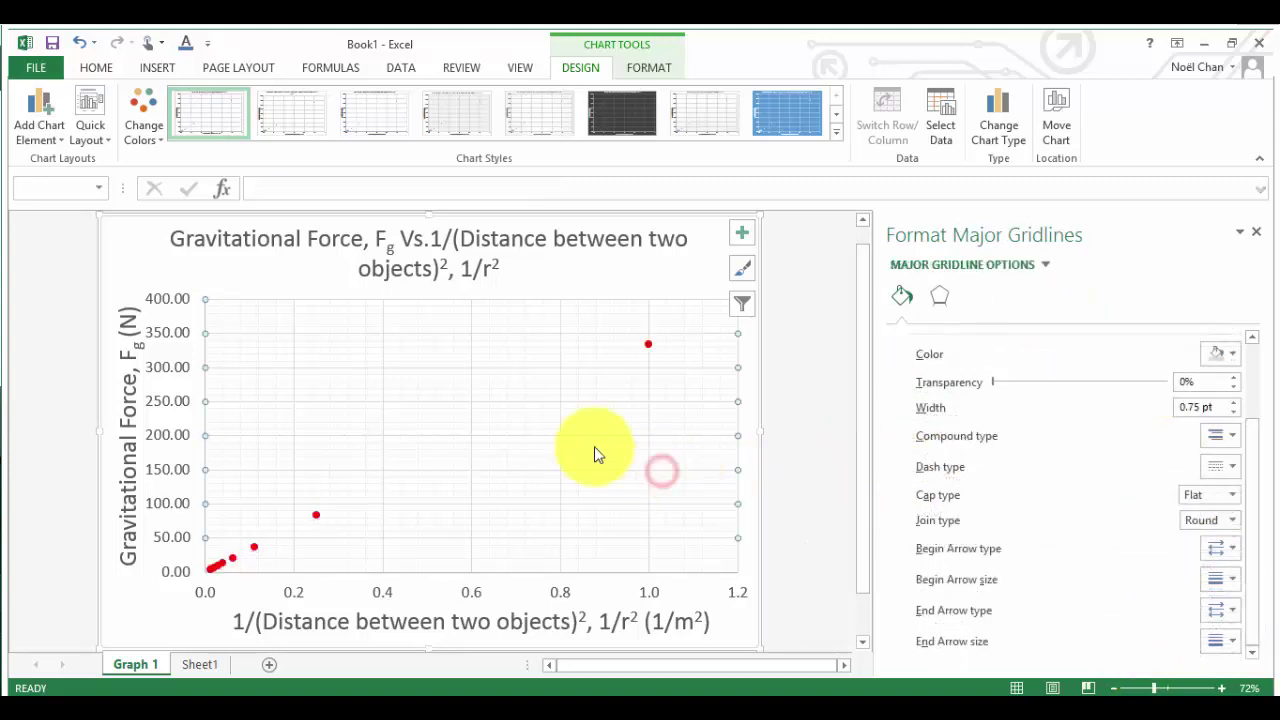
pyautogui.click(755, 372)
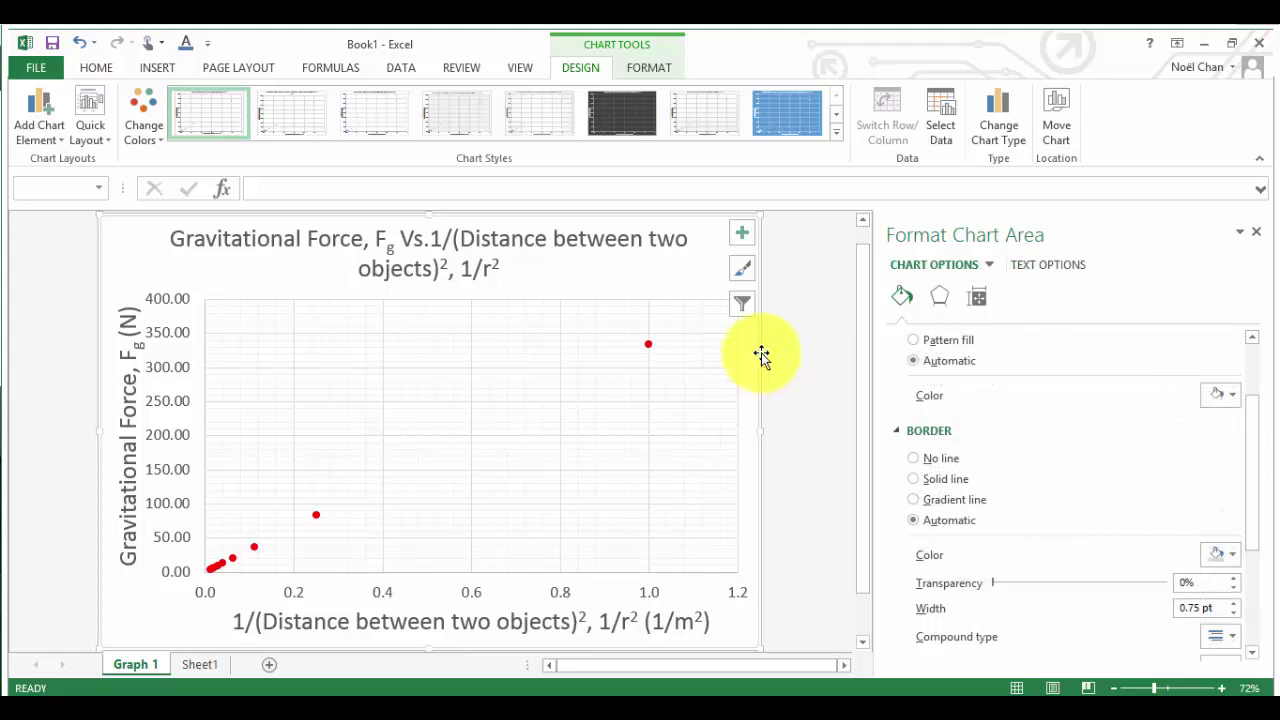
# - Add a linear trendline to the plotted data series and open its detailed formatting options
pyautogui.click(648, 348)
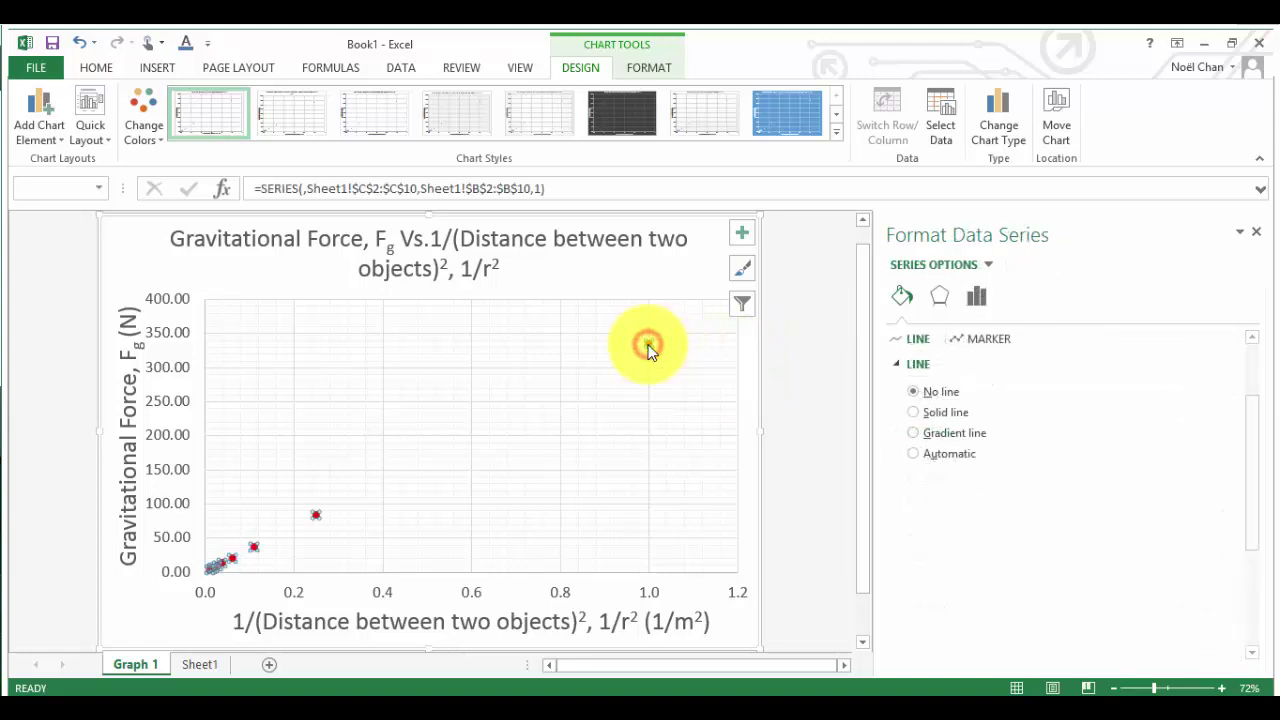
pyautogui.click(742, 236)
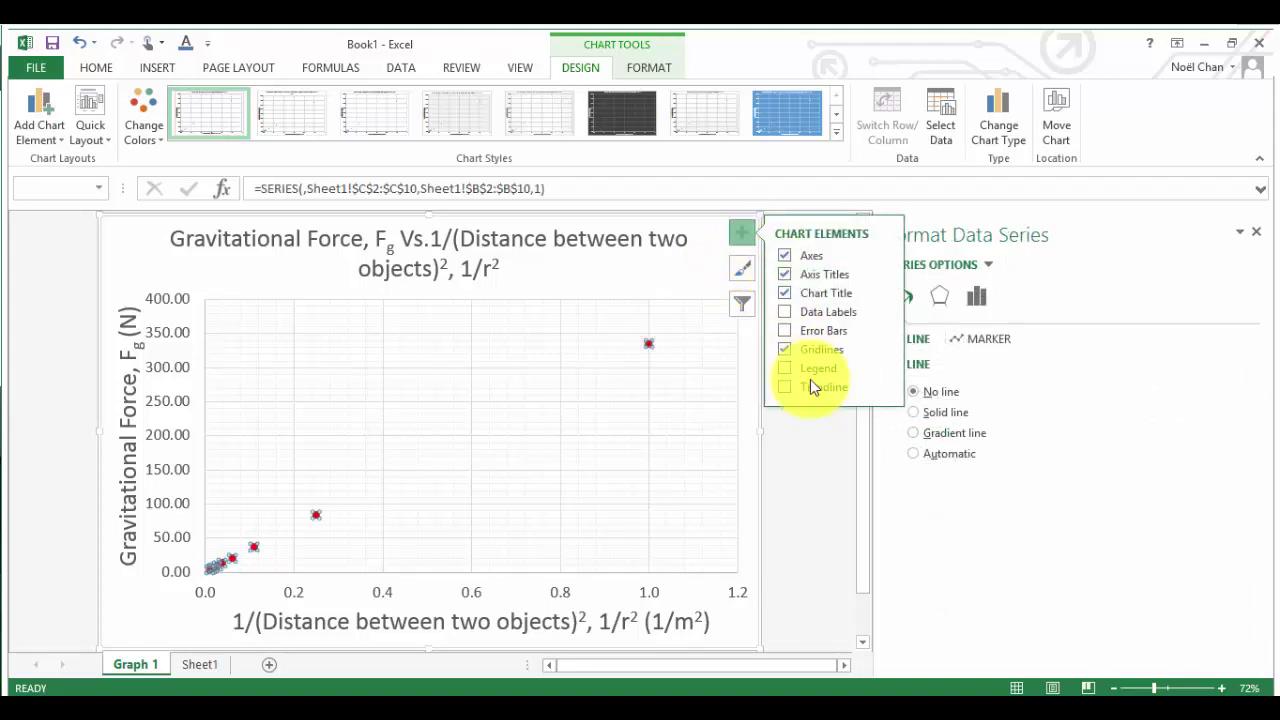
pyautogui.click(886, 388)
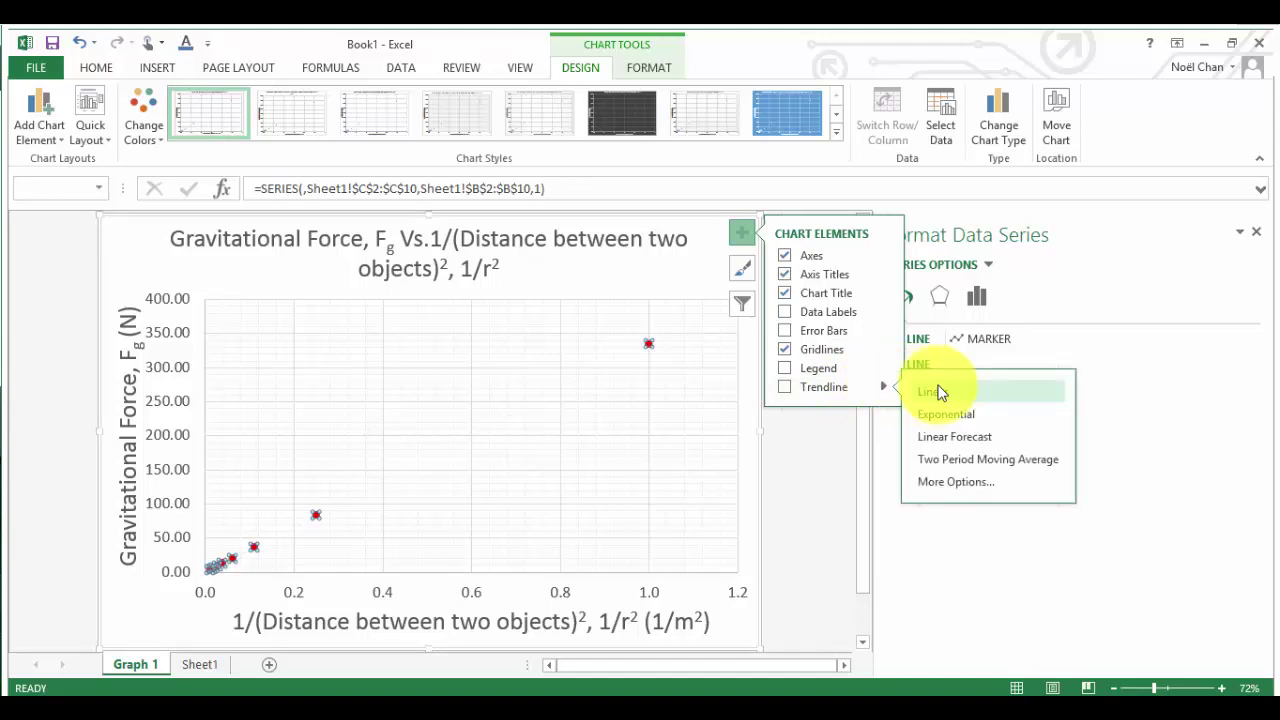
pyautogui.click(968, 483)
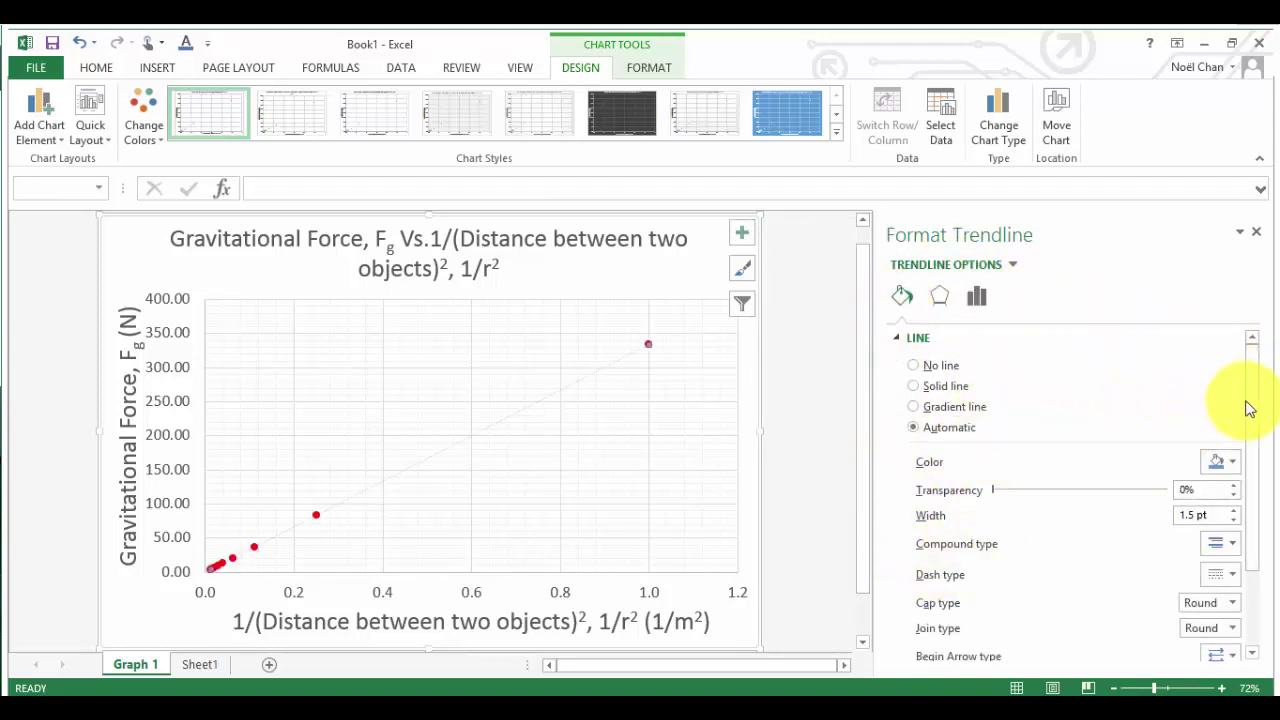
# - Display the trendline's equation and R-squared value on the chart
pyautogui.moveTo(1251, 392); pyautogui.dragTo(1252, 345)
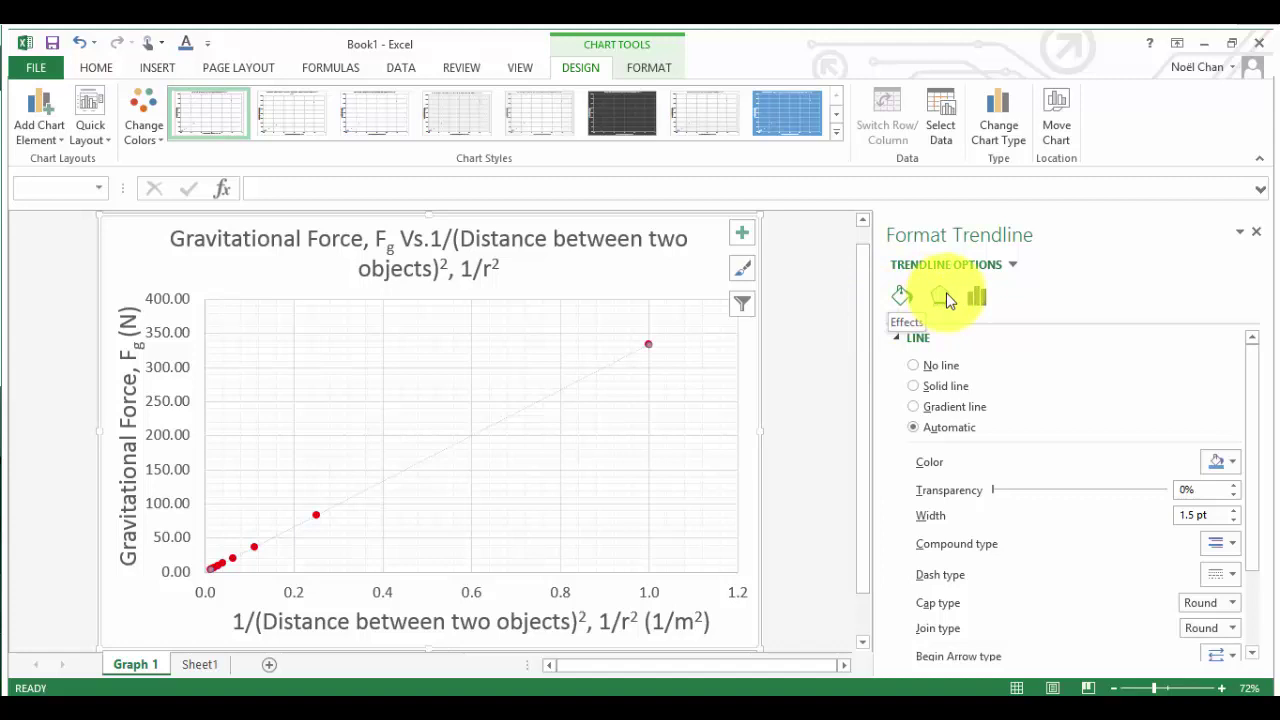
pyautogui.click(946, 295)
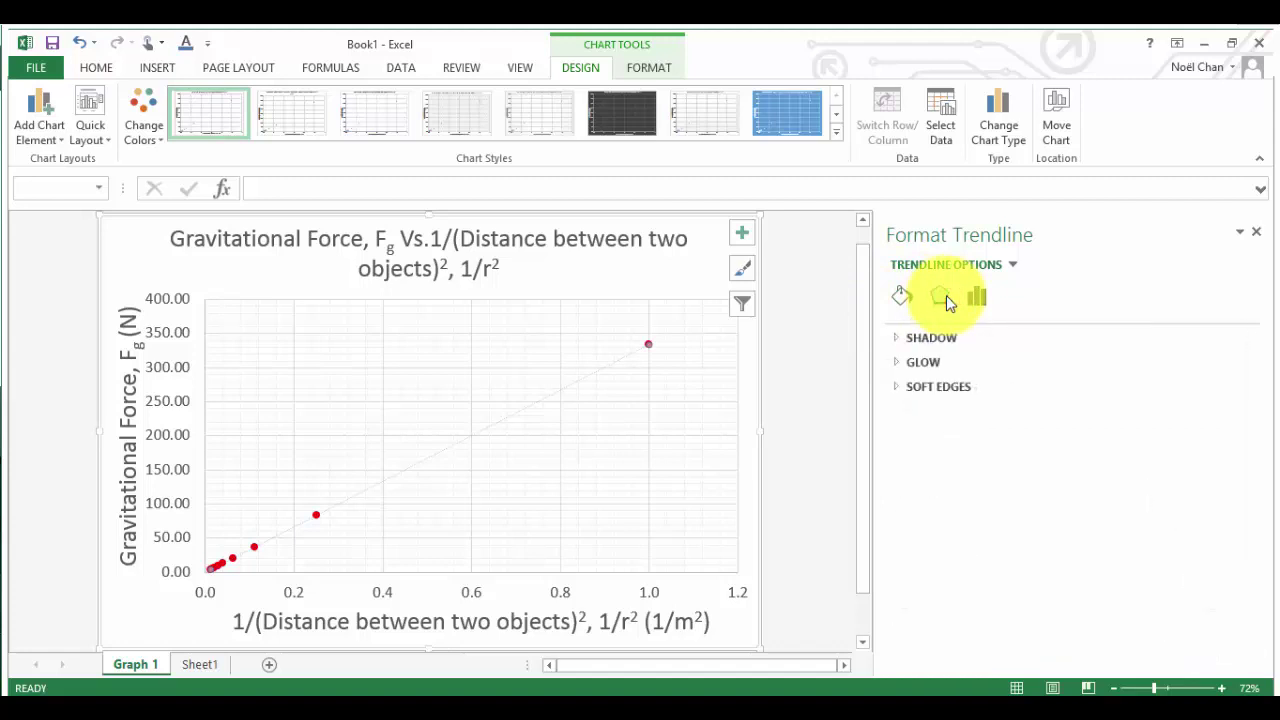
pyautogui.click(978, 298)
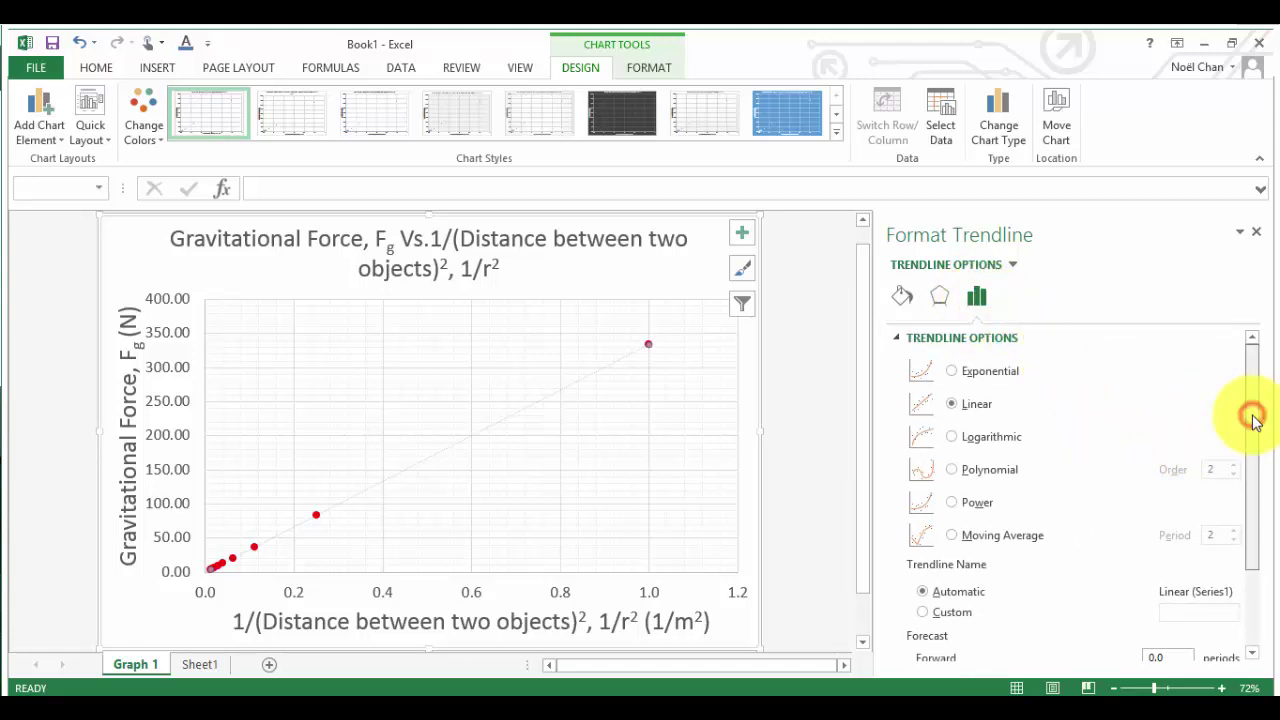
pyautogui.moveTo(1254, 428); pyautogui.dragTo(1186, 534)
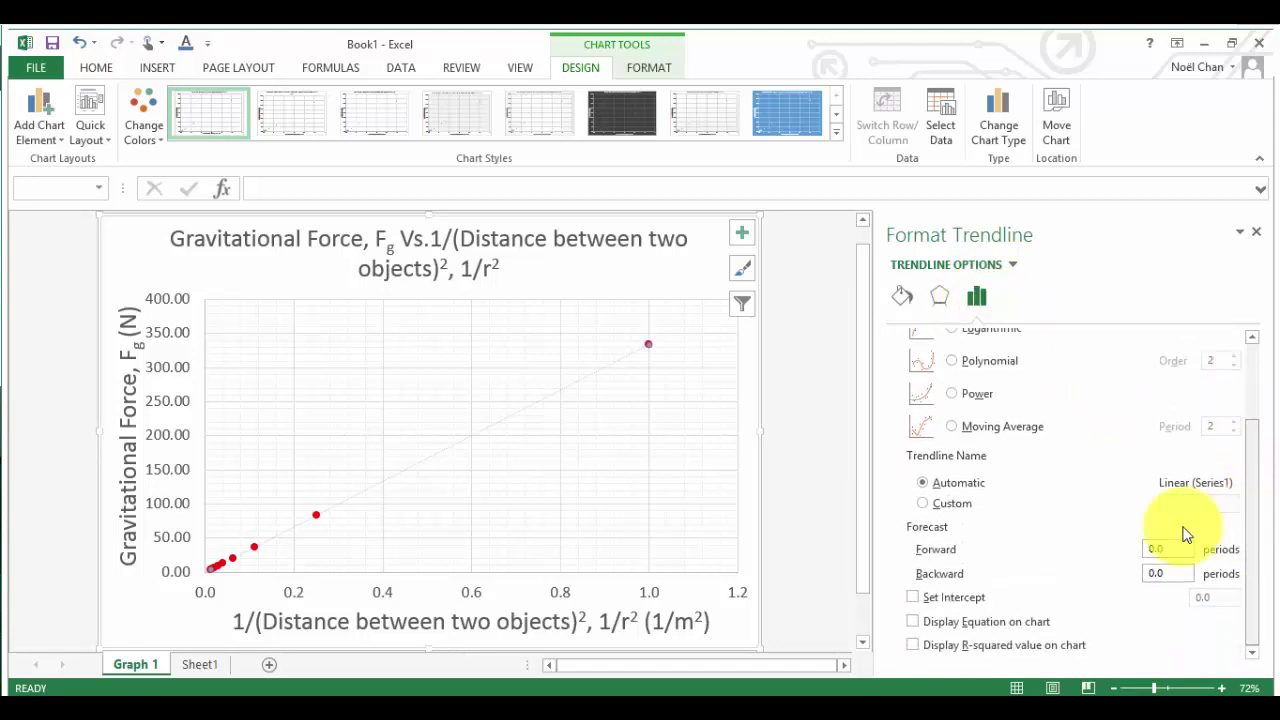
pyautogui.click(931, 620)
pyautogui.click(938, 645)
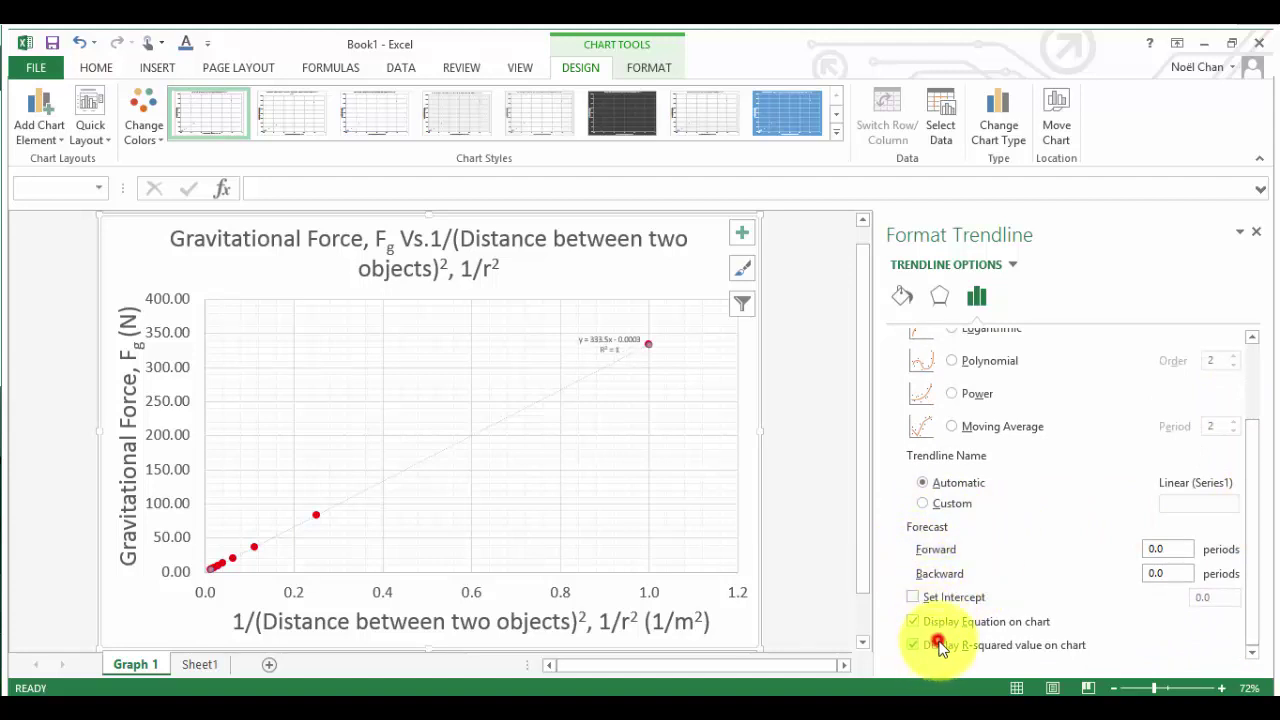
# - Move the trendline equation label slightly away from the uppermost data point and open its label options
pyautogui.click(594, 342)
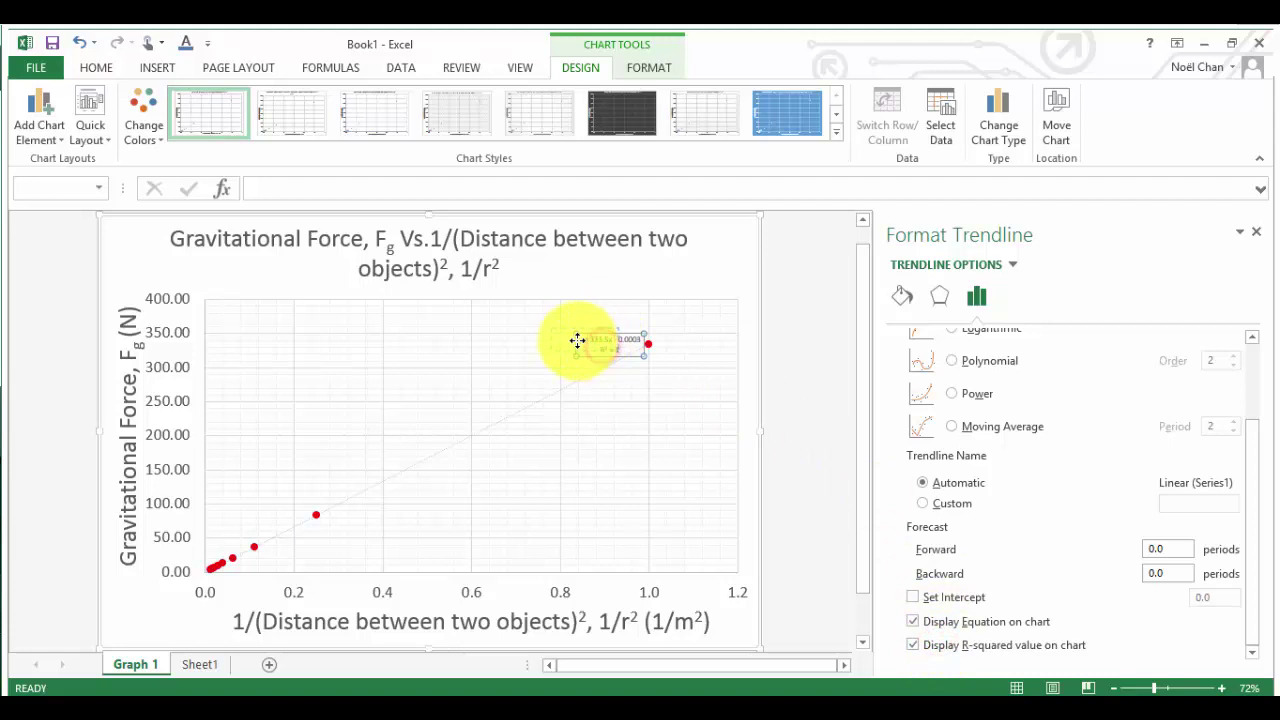
pyautogui.moveTo(577, 341); pyautogui.dragTo(551, 341)
pyautogui.click(1015, 297)
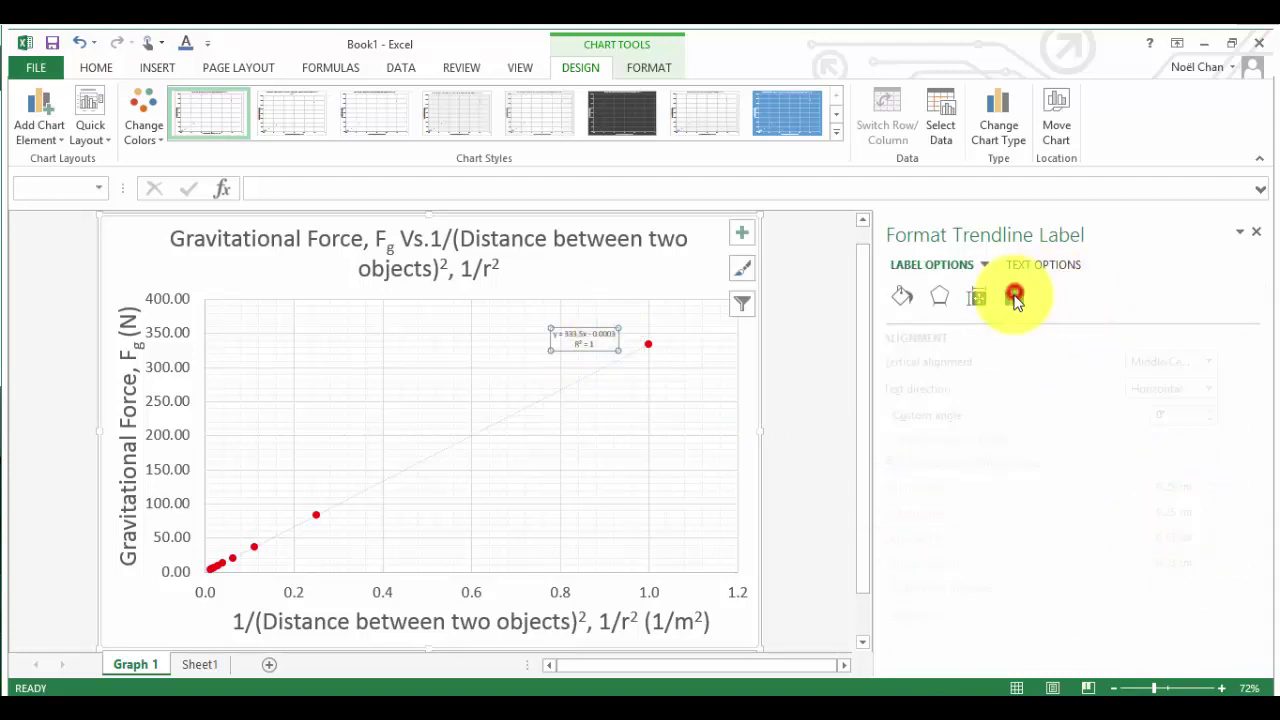
# - Reselect the trendline and set its intercept to 0.0
pyautogui.click(525, 406)
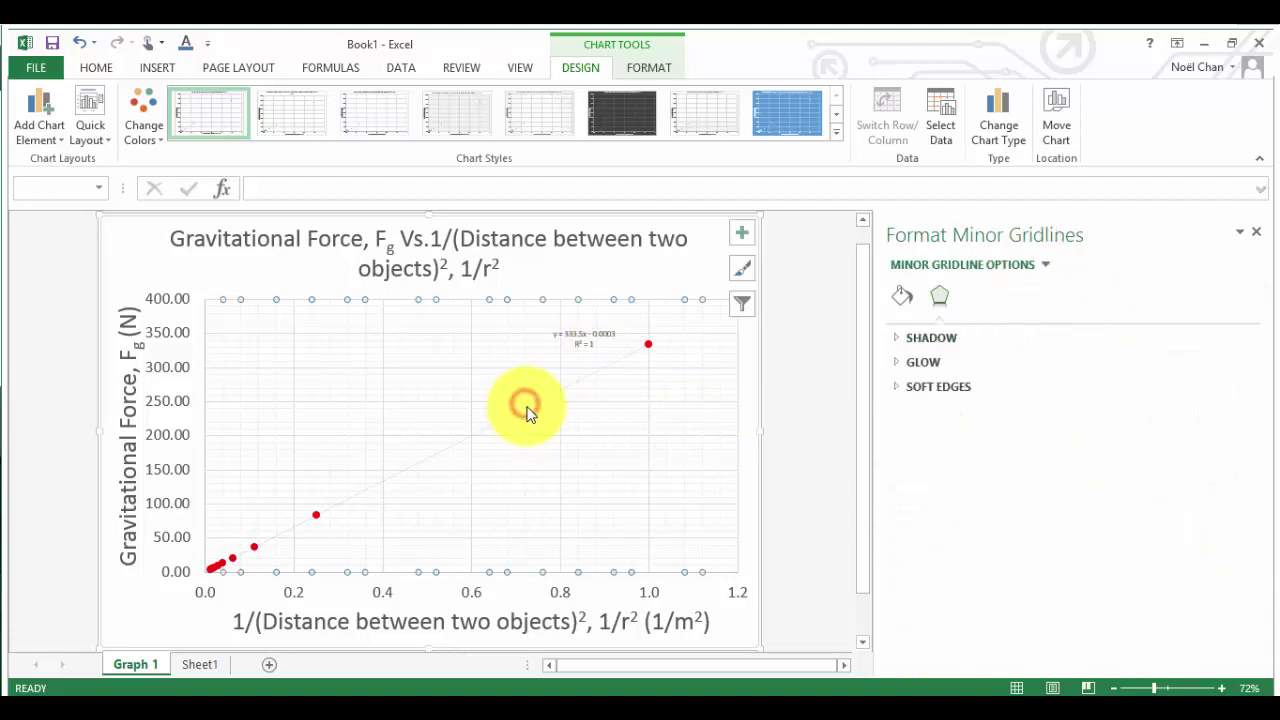
pyautogui.click(527, 407)
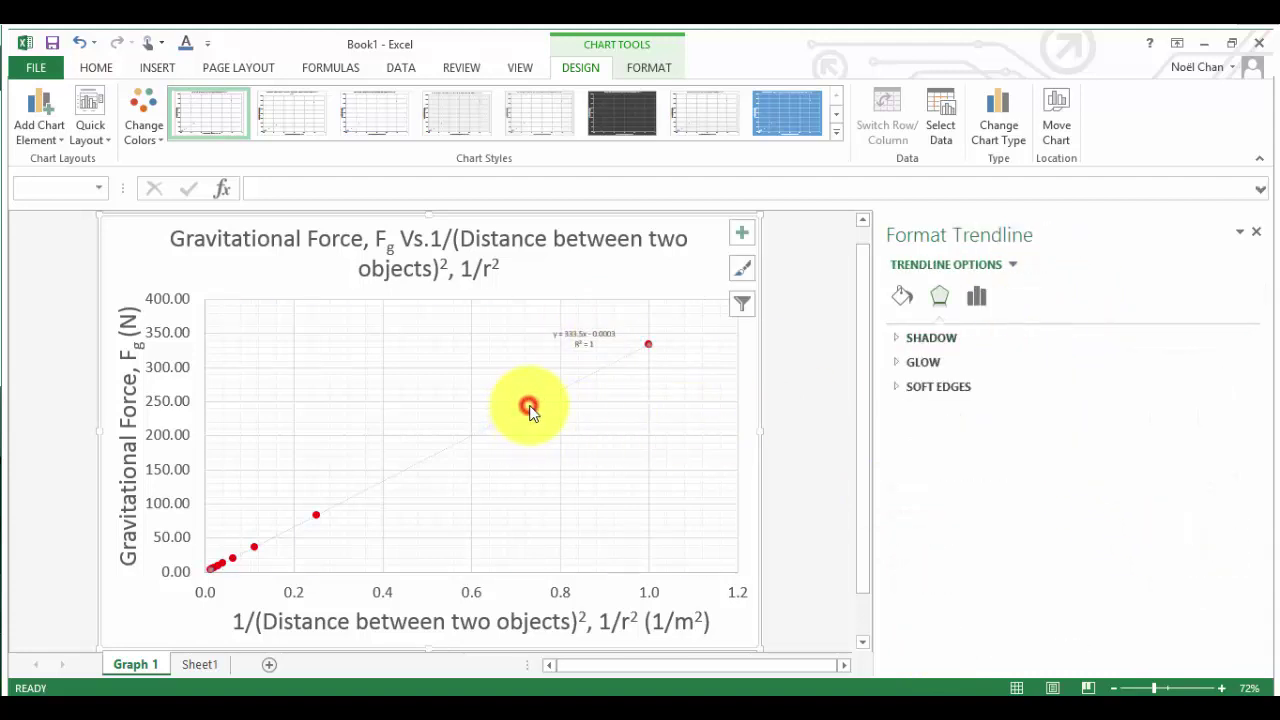
pyautogui.click(975, 297)
pyautogui.scroll(-1, 1069, 519)
pyautogui.scroll(-1, 1072, 520)
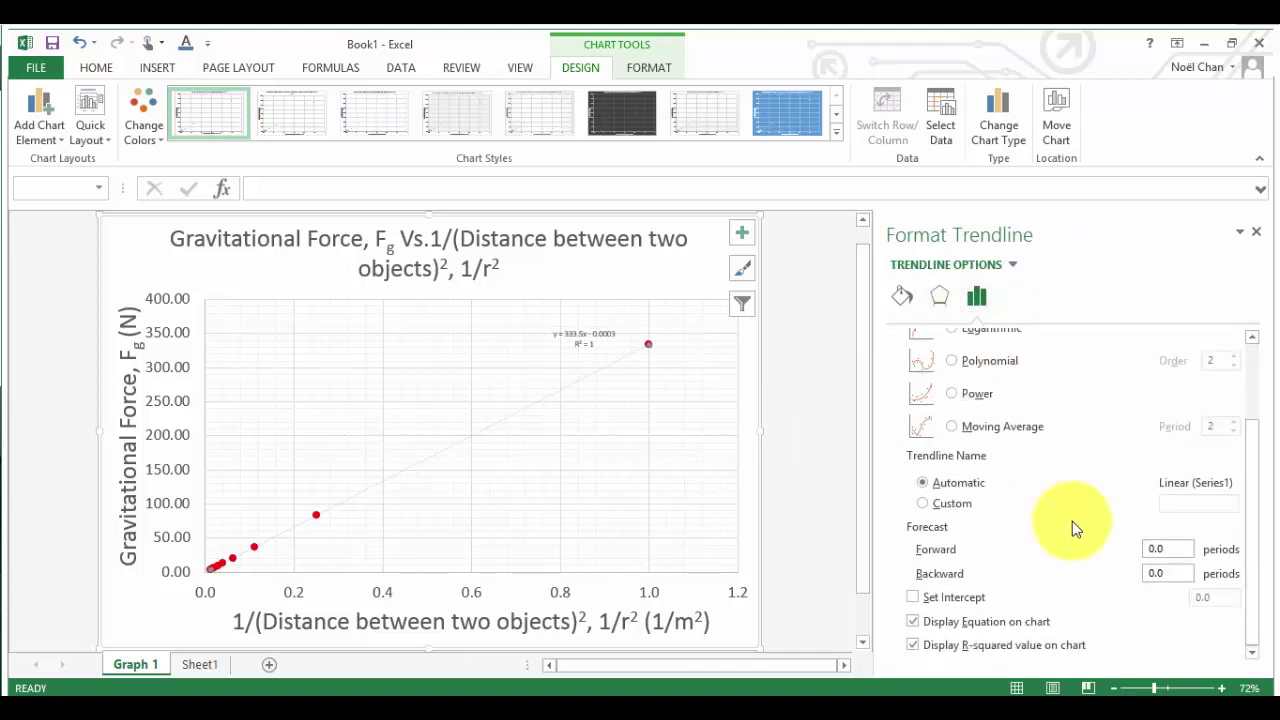
pyautogui.click(918, 597)
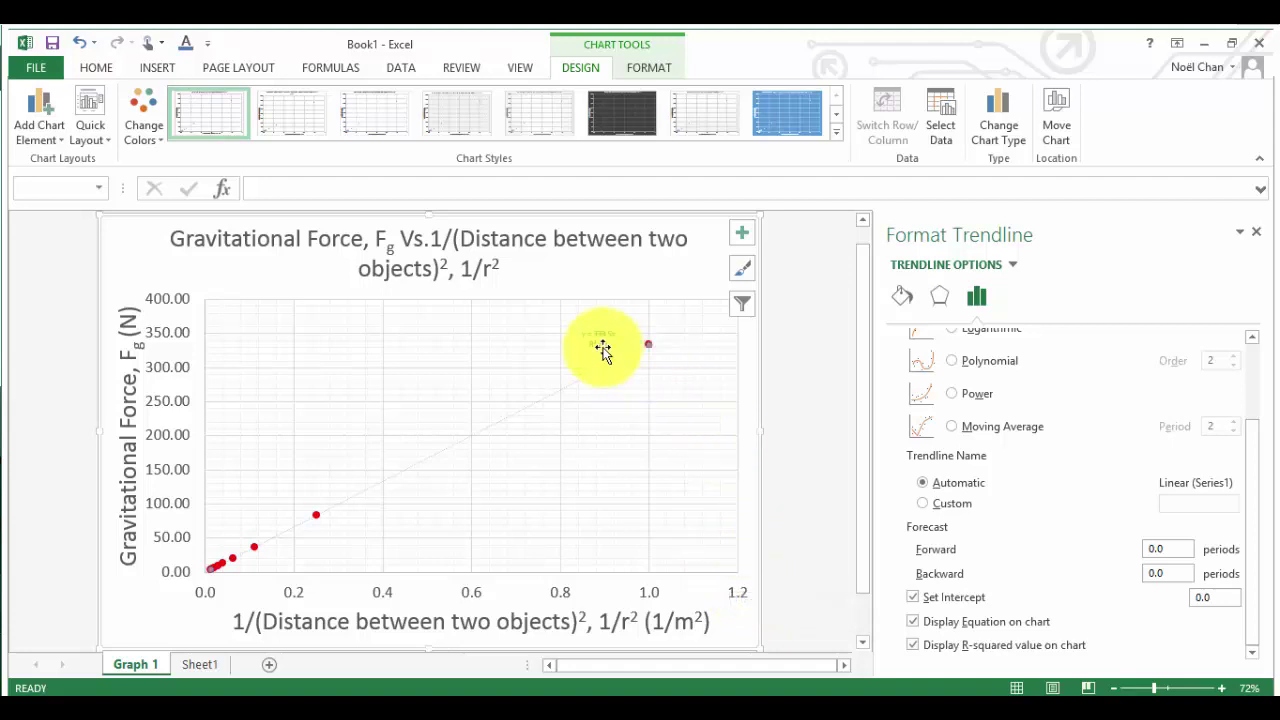
# - Forecast the trendline forward by 0.2 periods and close the trendline formatting
pyautogui.doubleClick(1174, 548)
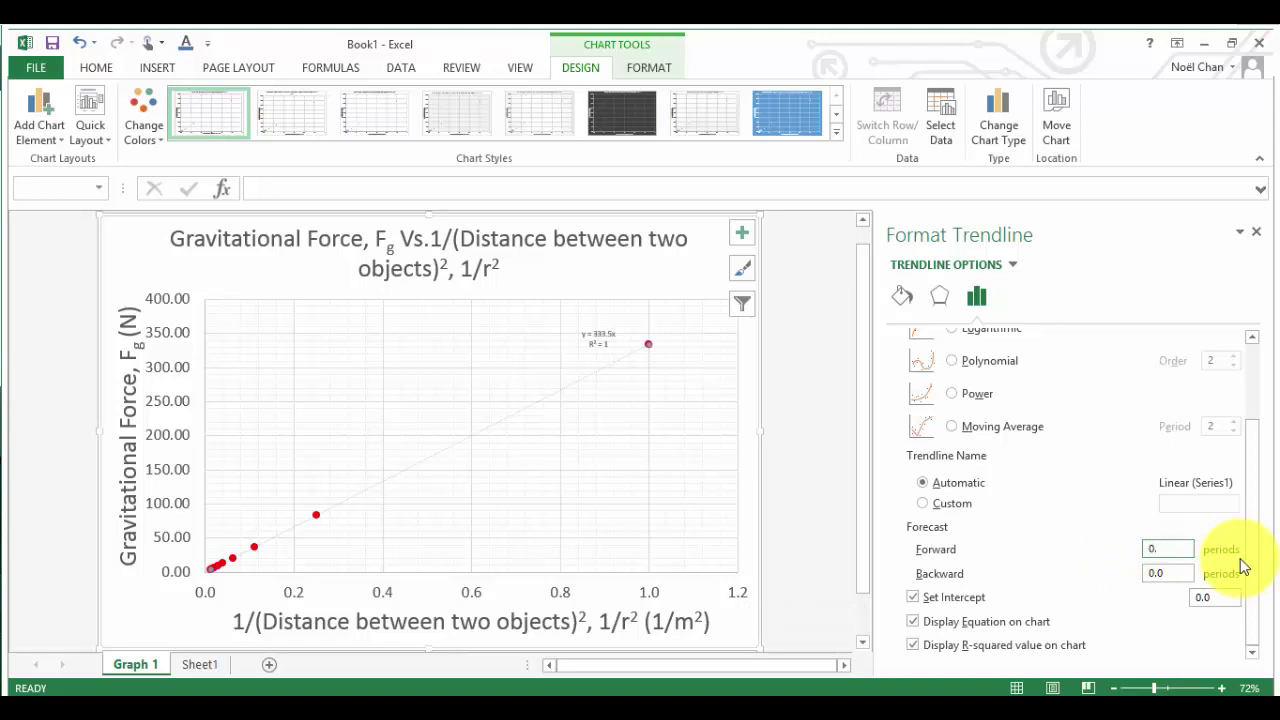
pyautogui.press('Return')
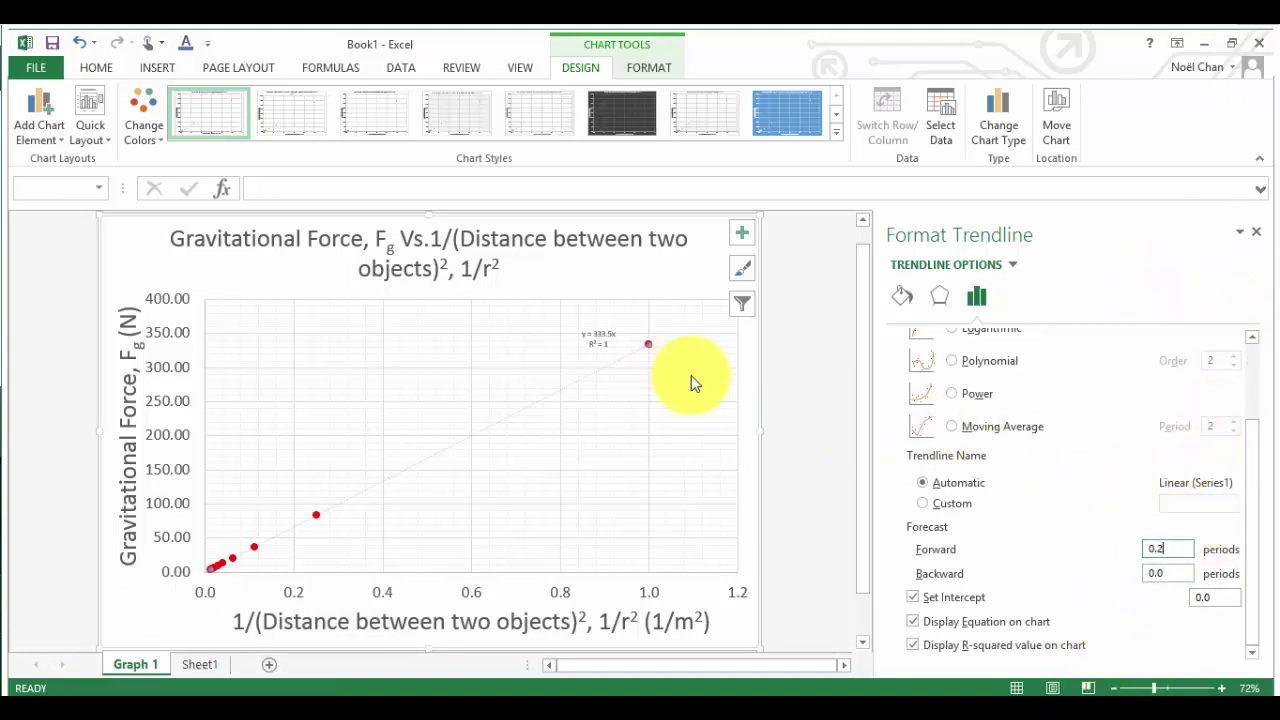
pyautogui.click(1258, 552)
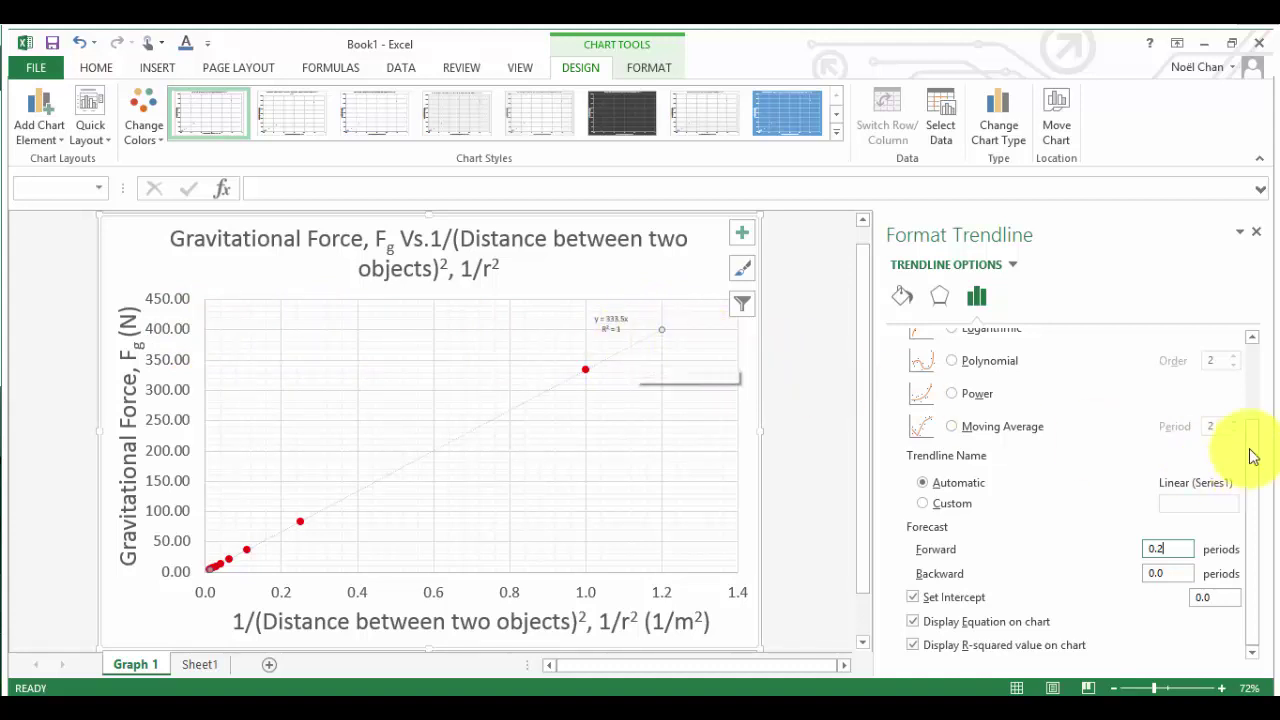
pyautogui.click(1254, 233)
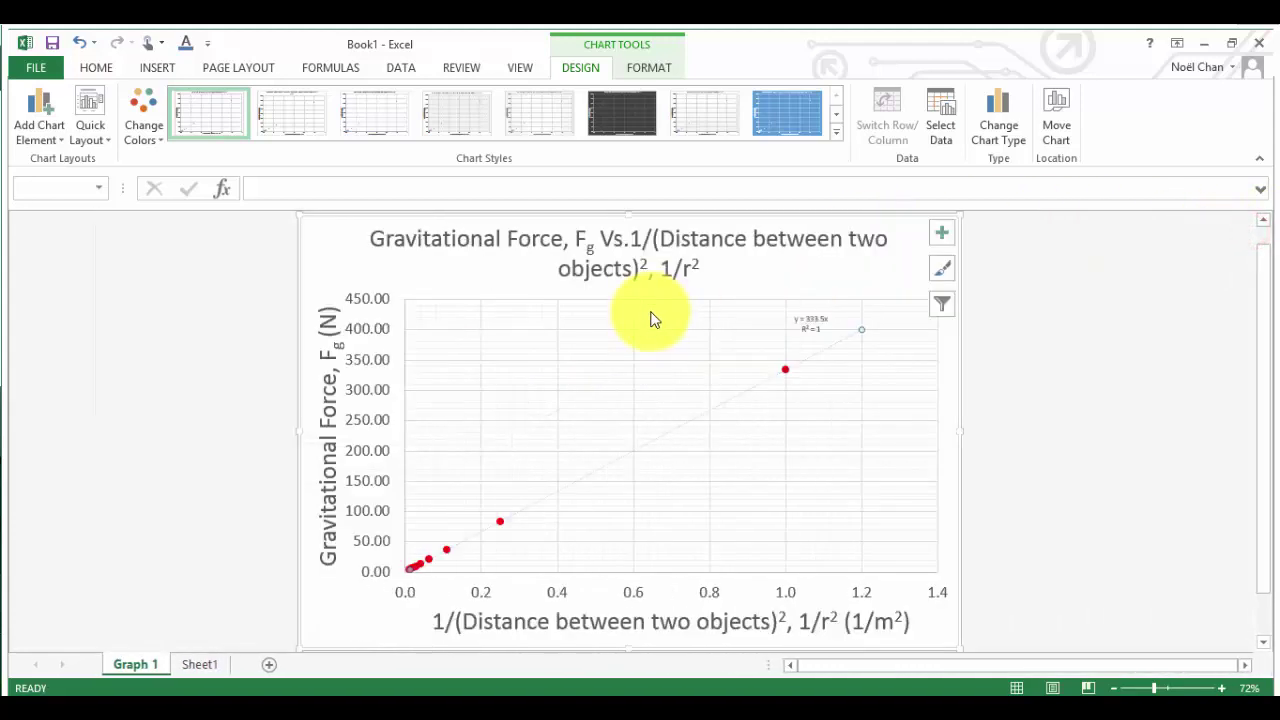
# - Set the font size of the trendline equation label to 32
pyautogui.click(100, 67)
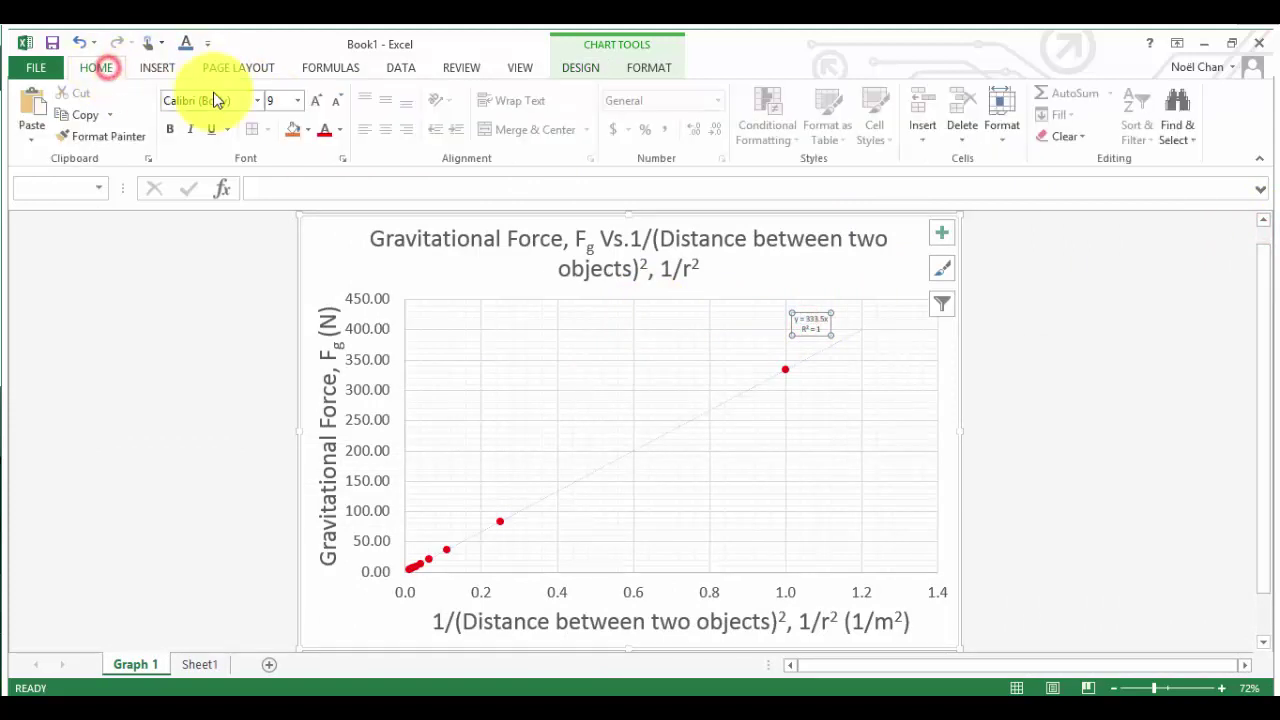
pyautogui.click(297, 100)
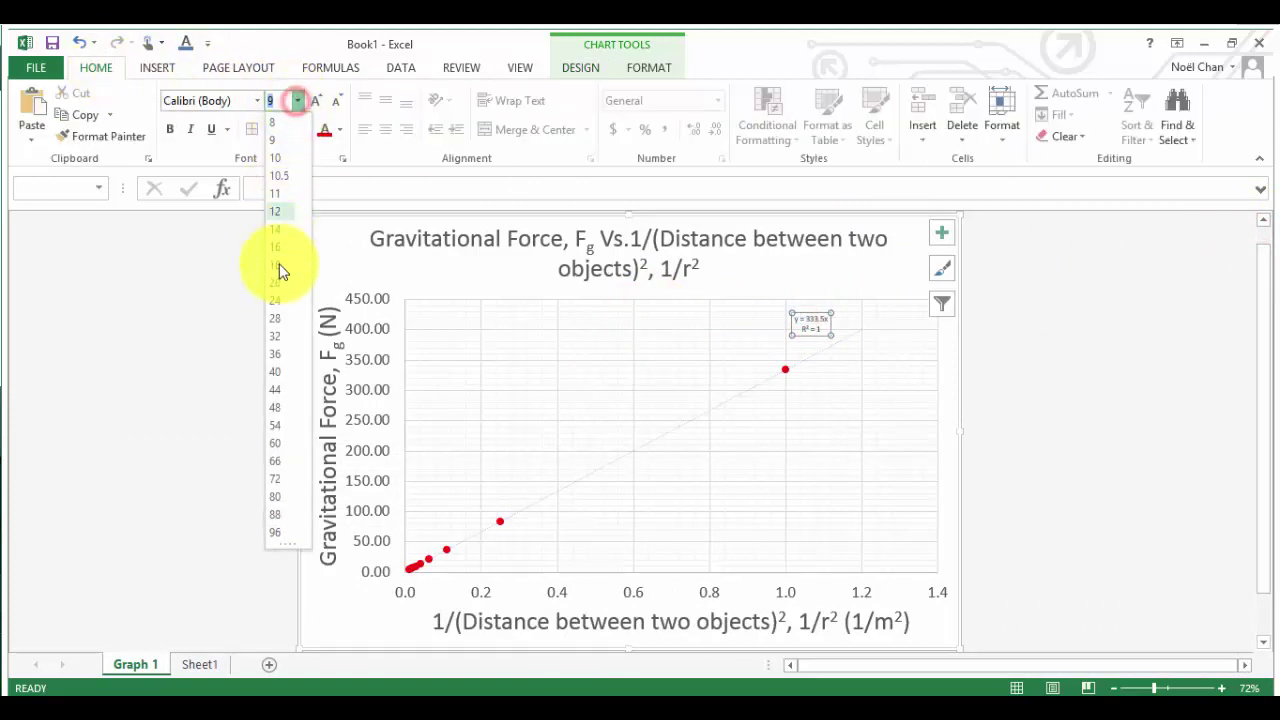
pyautogui.click(270, 337)
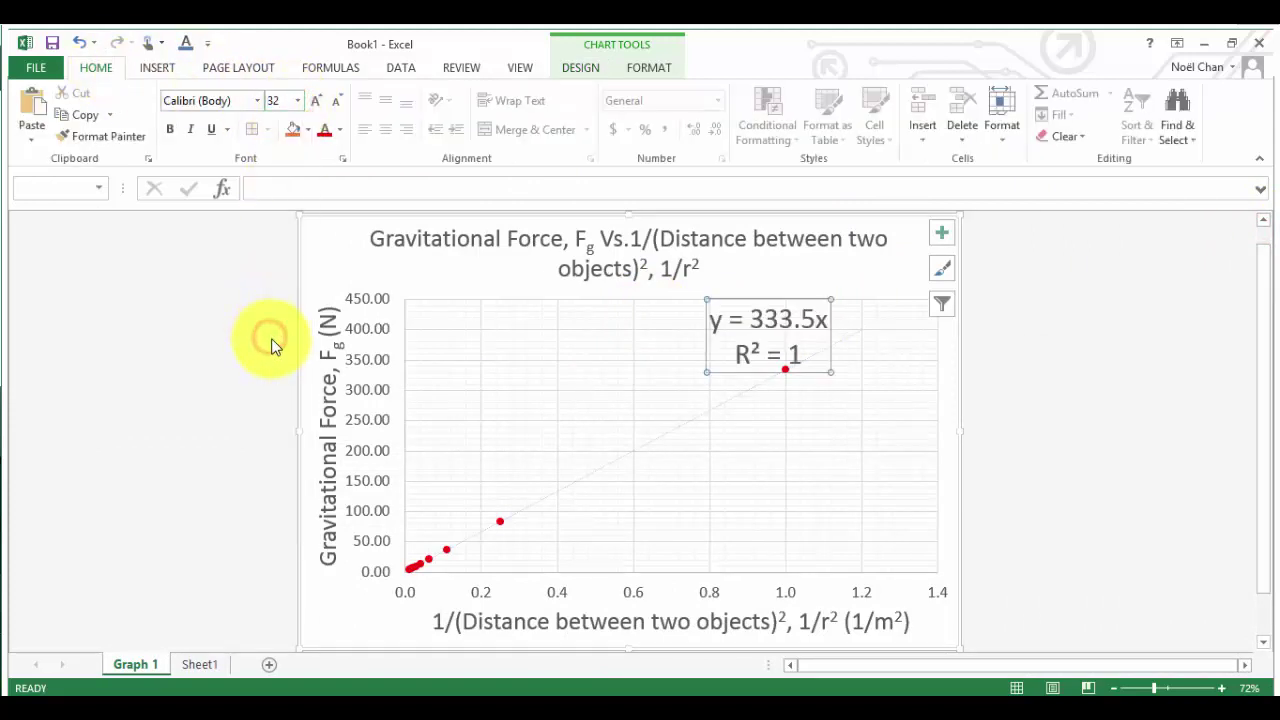
# - Move the enlarged equation label clear of the data point and trendline, into the empty area above the line
pyautogui.click(791, 294)
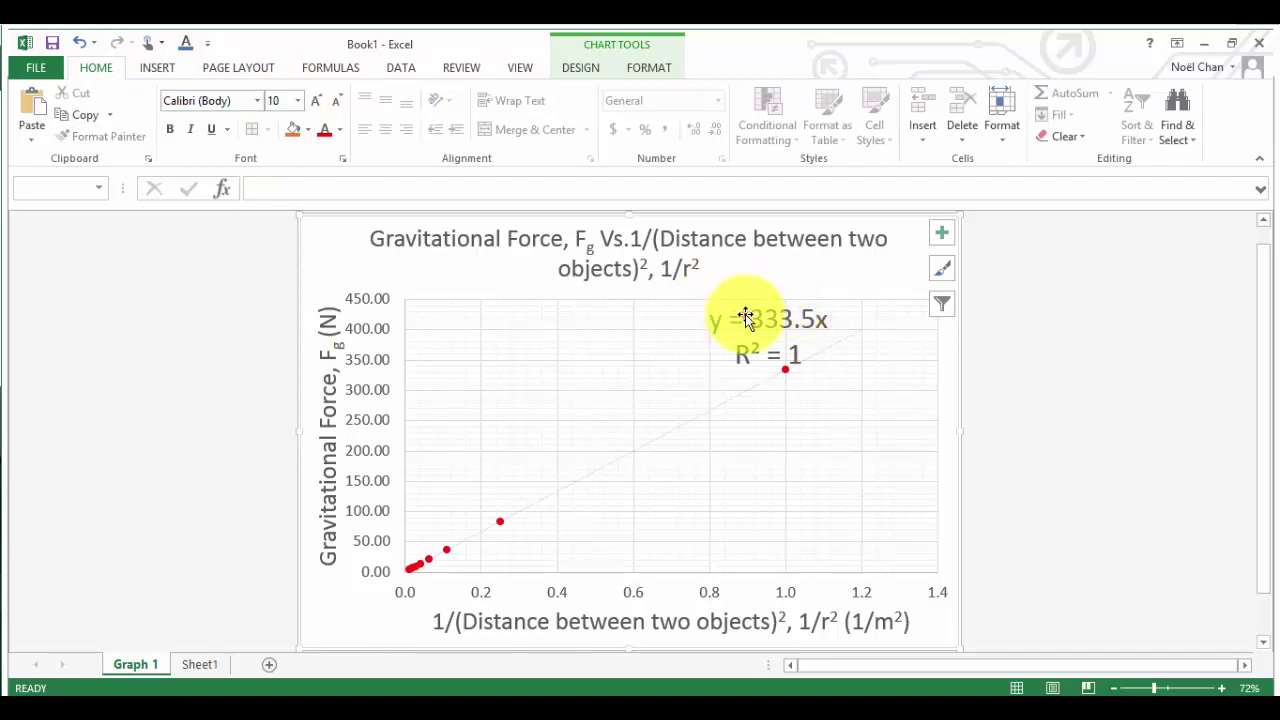
pyautogui.click(746, 317)
pyautogui.click(781, 306)
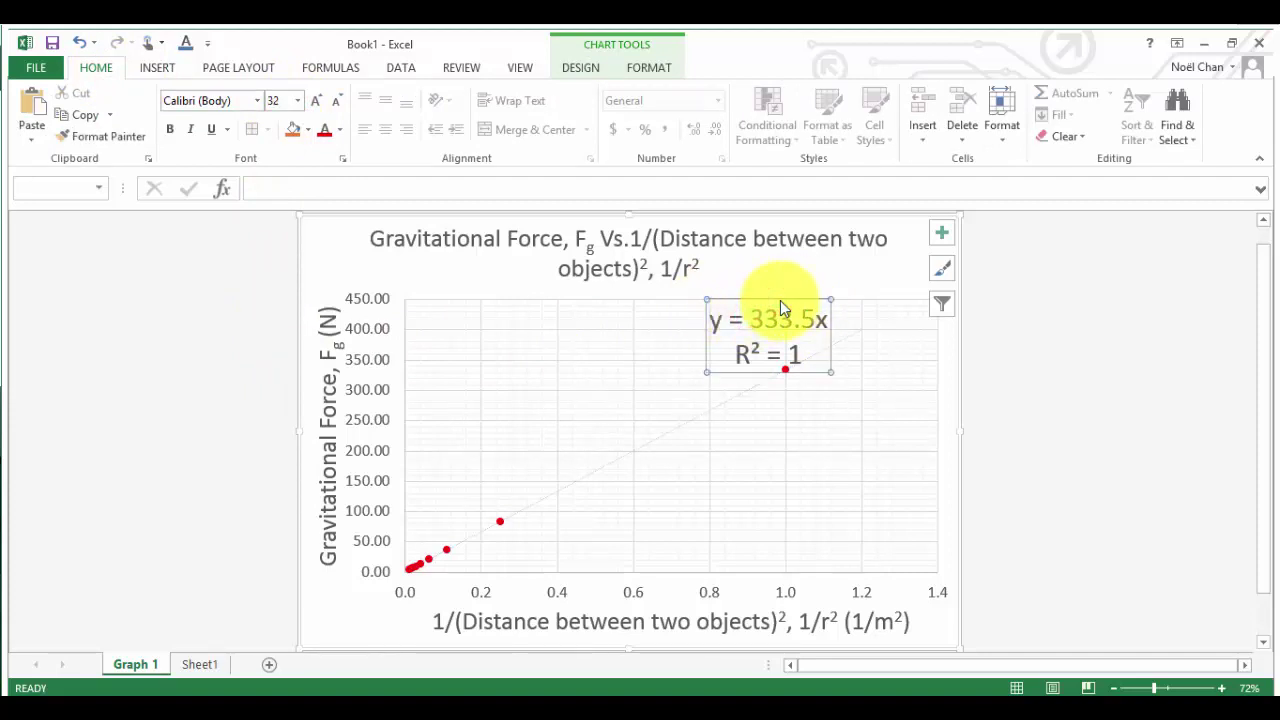
pyautogui.moveTo(776, 300); pyautogui.dragTo(662, 316)
# - Replace the y in the trendline equation with Fg and format the g as subscript
pyautogui.click(608, 334)
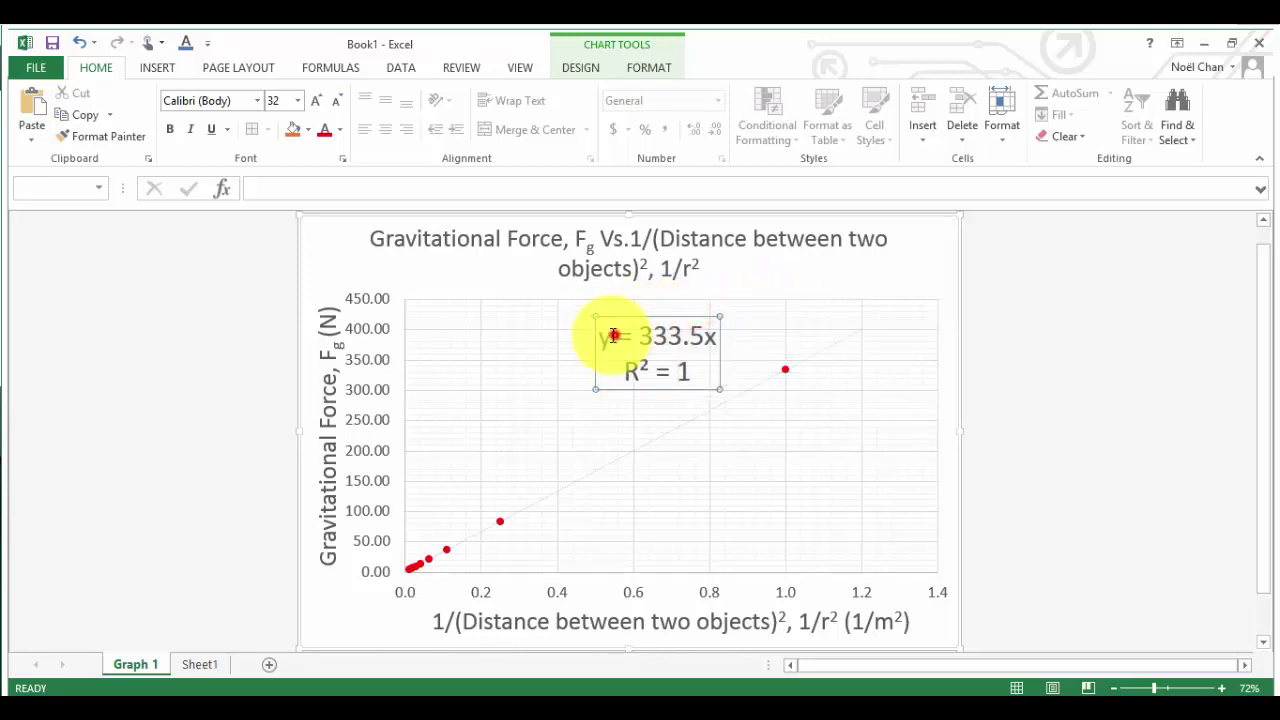
pyautogui.write('Fg')
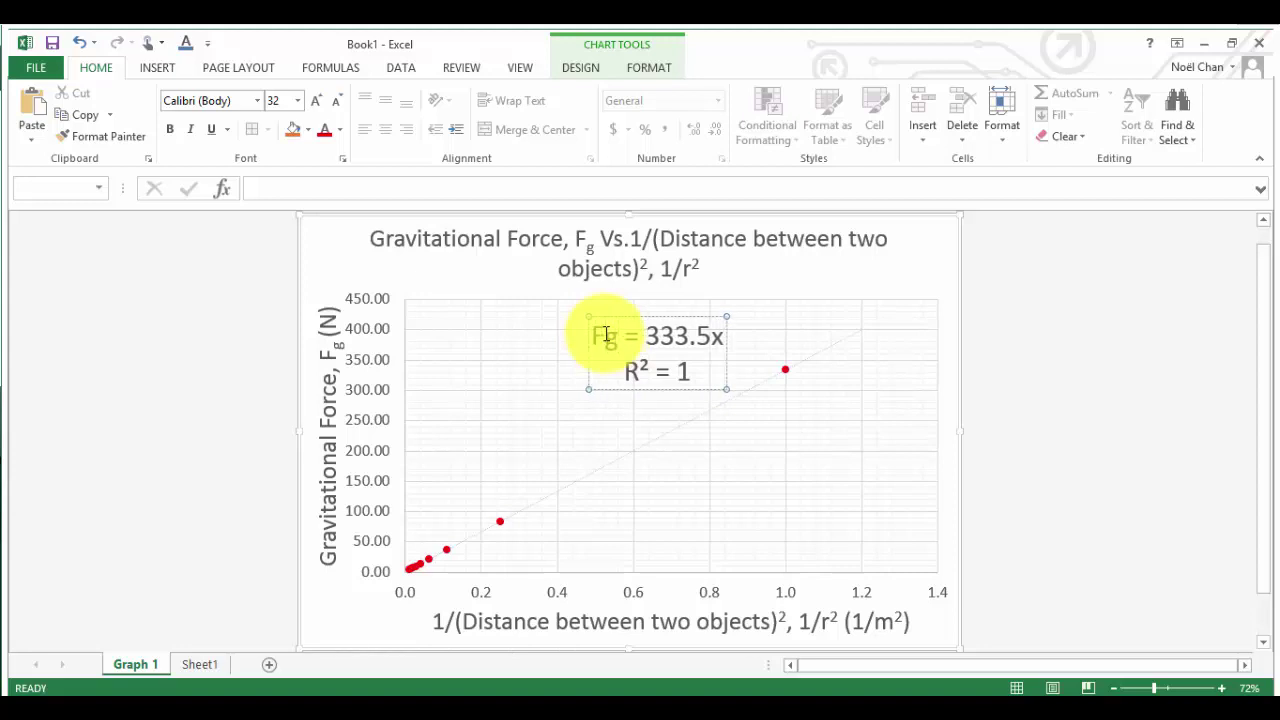
pyautogui.moveTo(620, 336); pyautogui.dragTo(606, 334)
pyautogui.click(342, 158)
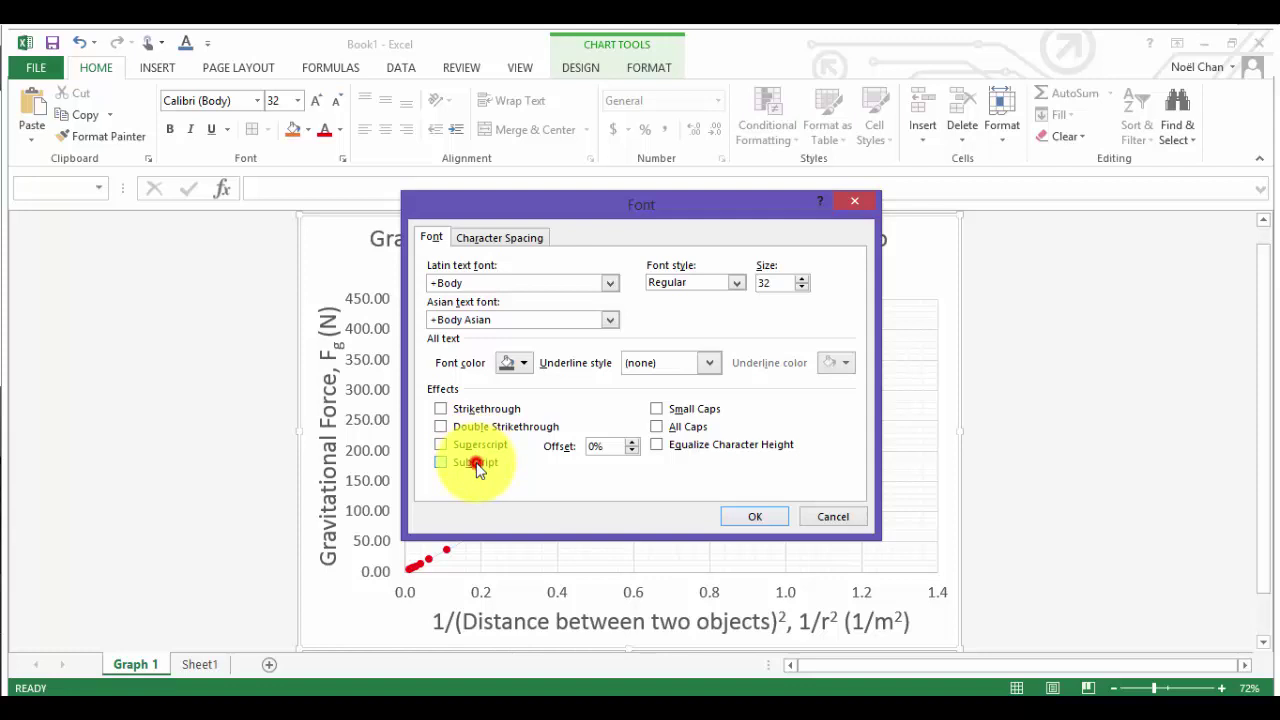
pyautogui.click(477, 469)
pyautogui.click(766, 520)
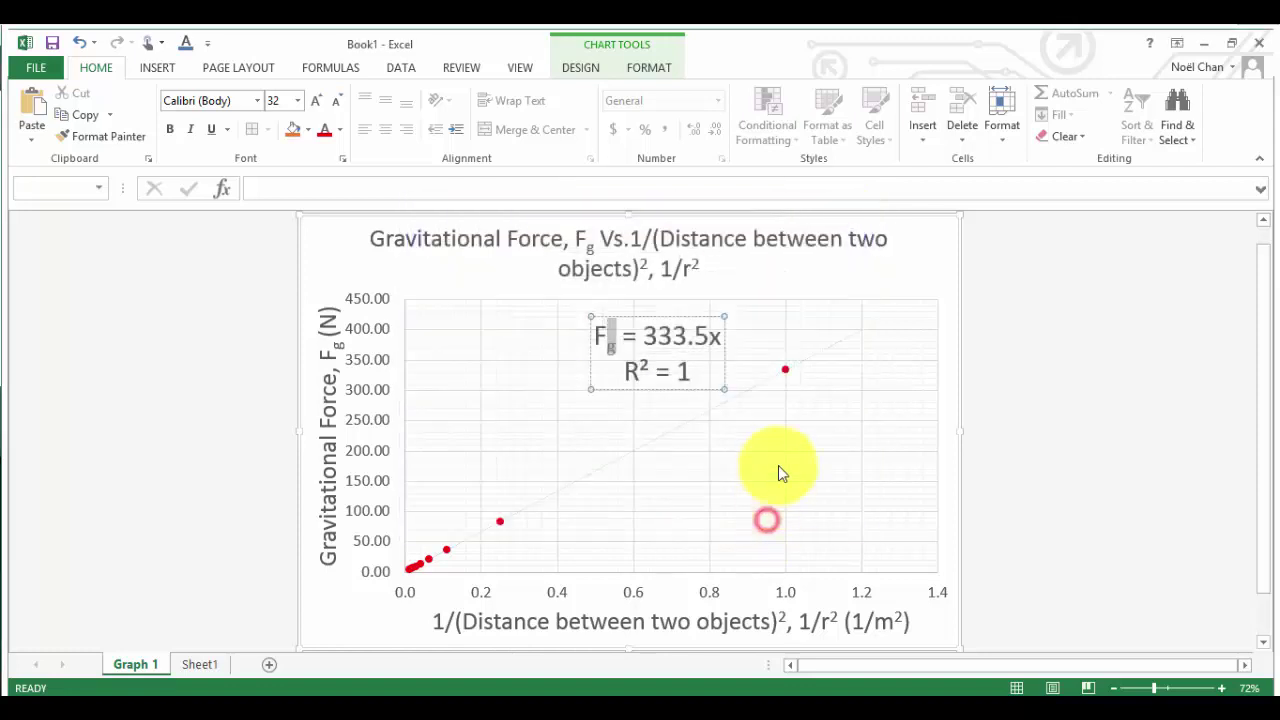
# - Replace the x in the trendline equation with (1/r2)
pyautogui.click(722, 337)
pyautogui.press('BackSpace')
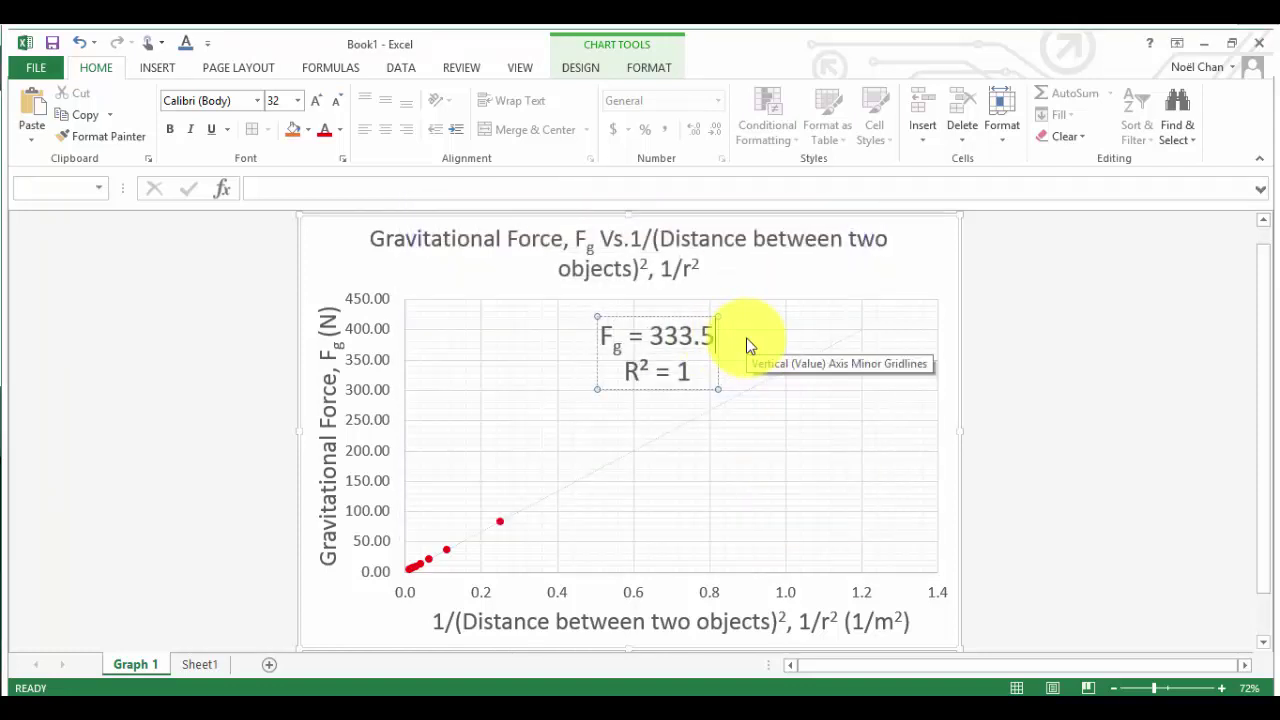
pyautogui.write('(1')
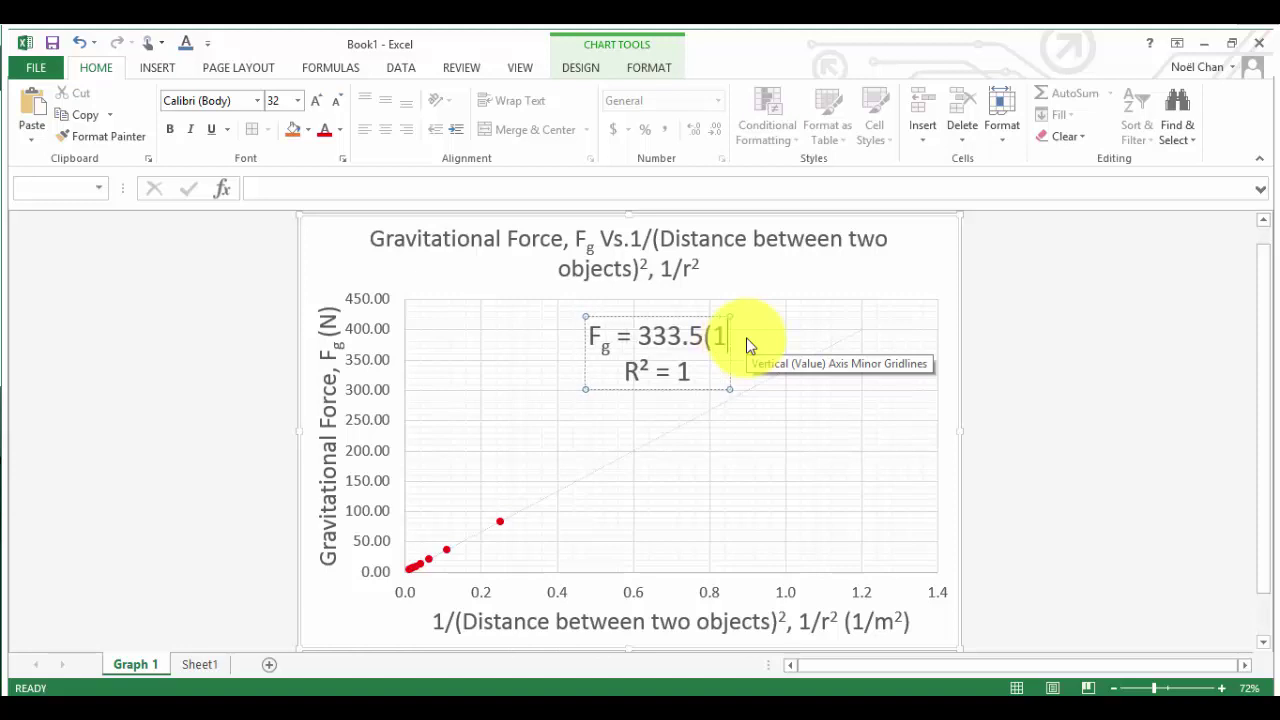
pyautogui.write('/r')
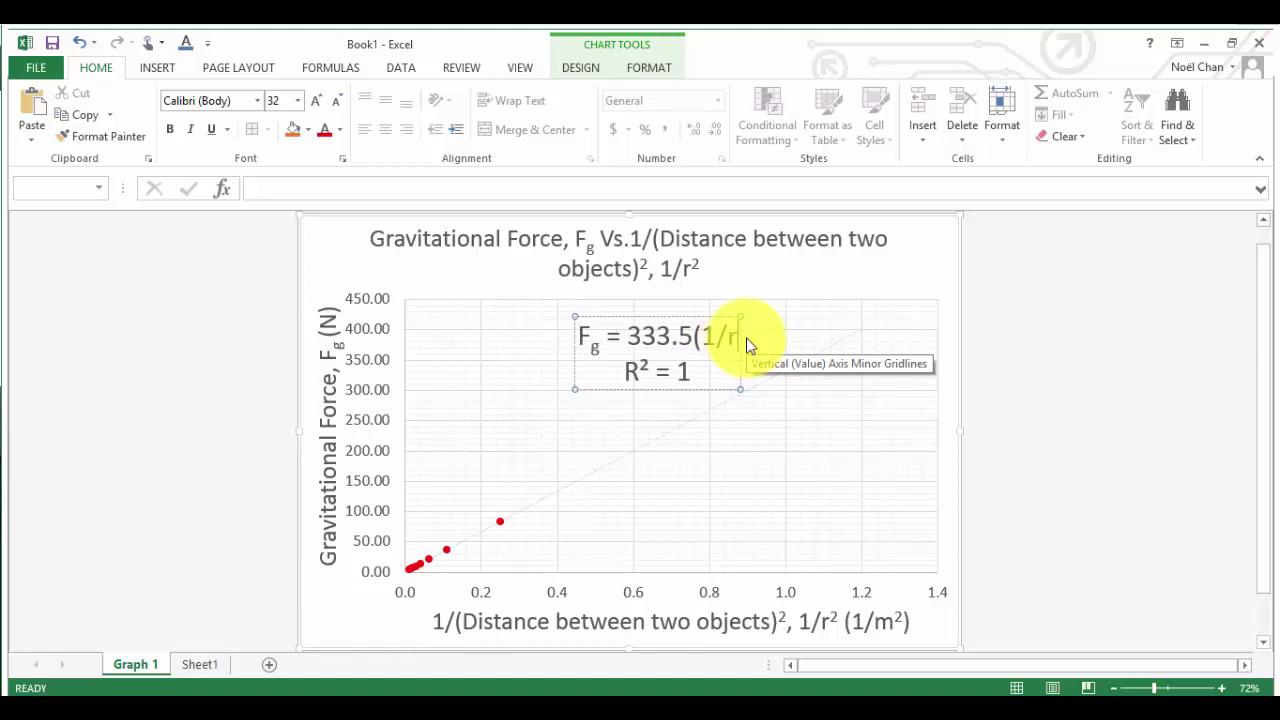
pyautogui.write('2')
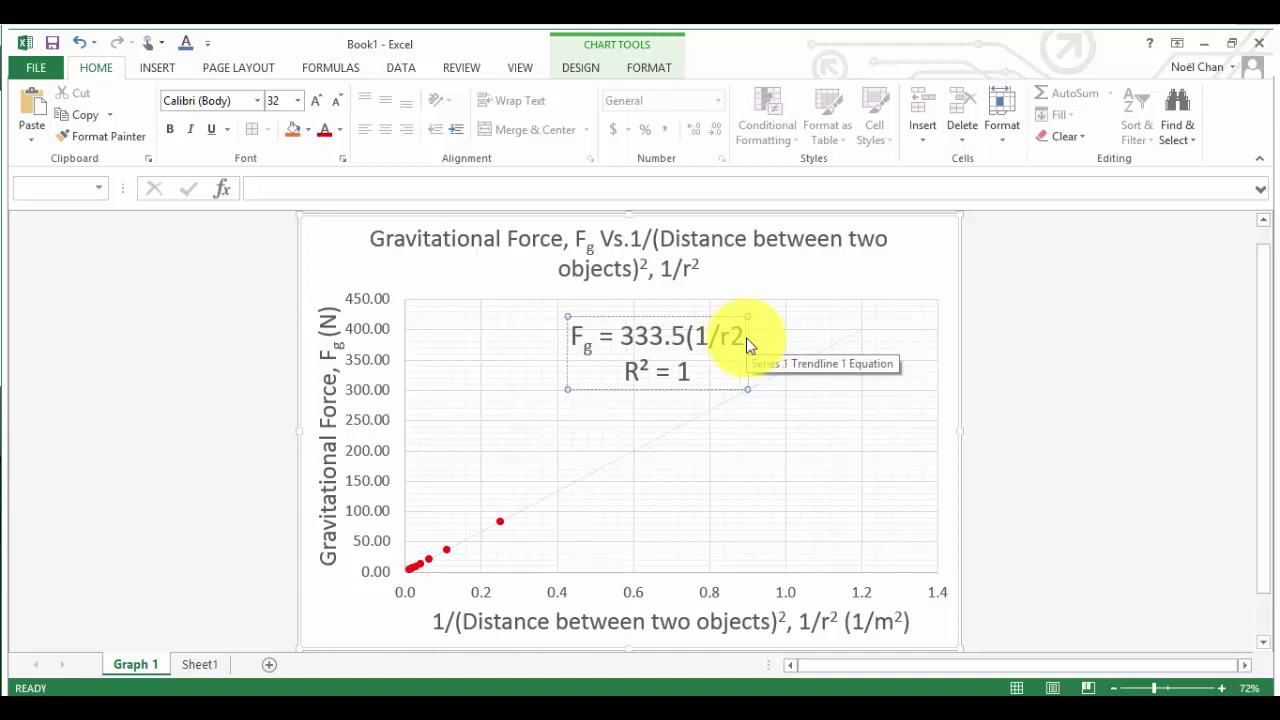
pyautogui.write(')')
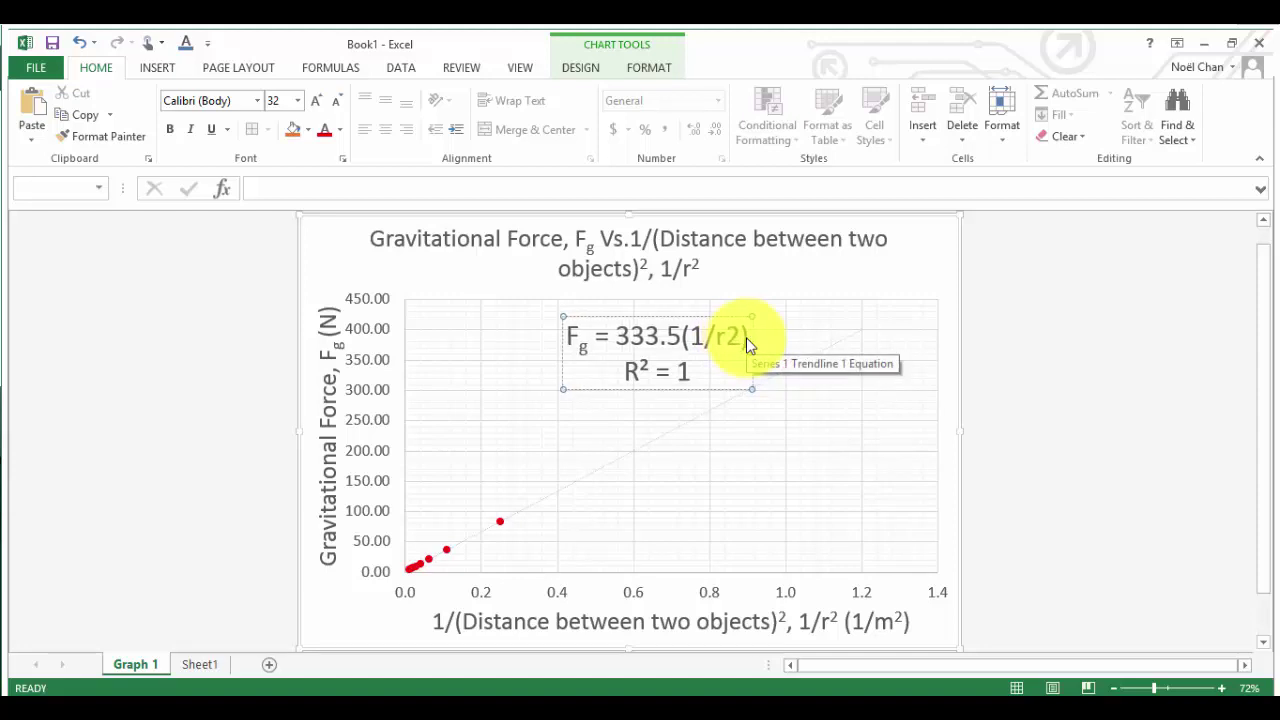
# - Format the 2 after the r in the trendline equation as superscript and leave the label's text editing
pyautogui.moveTo(739, 338); pyautogui.dragTo(727, 338)
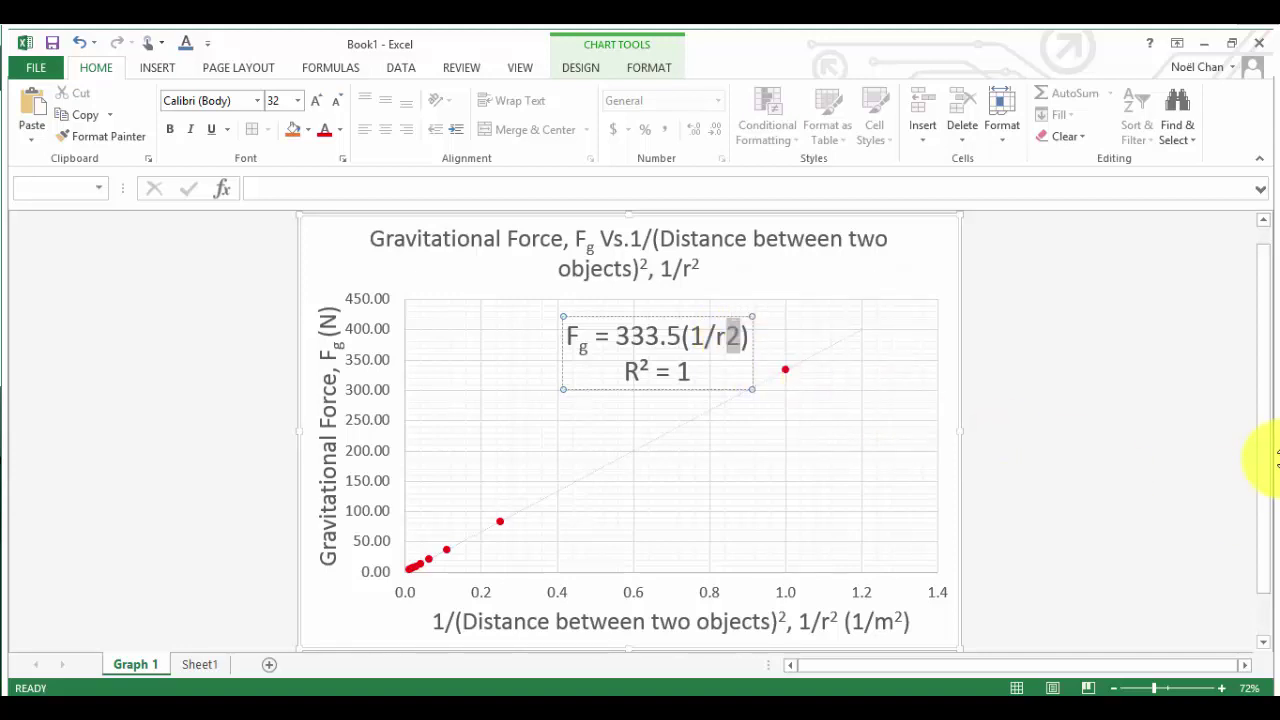
pyautogui.hotkey('ctrl', 'shift', 'f')
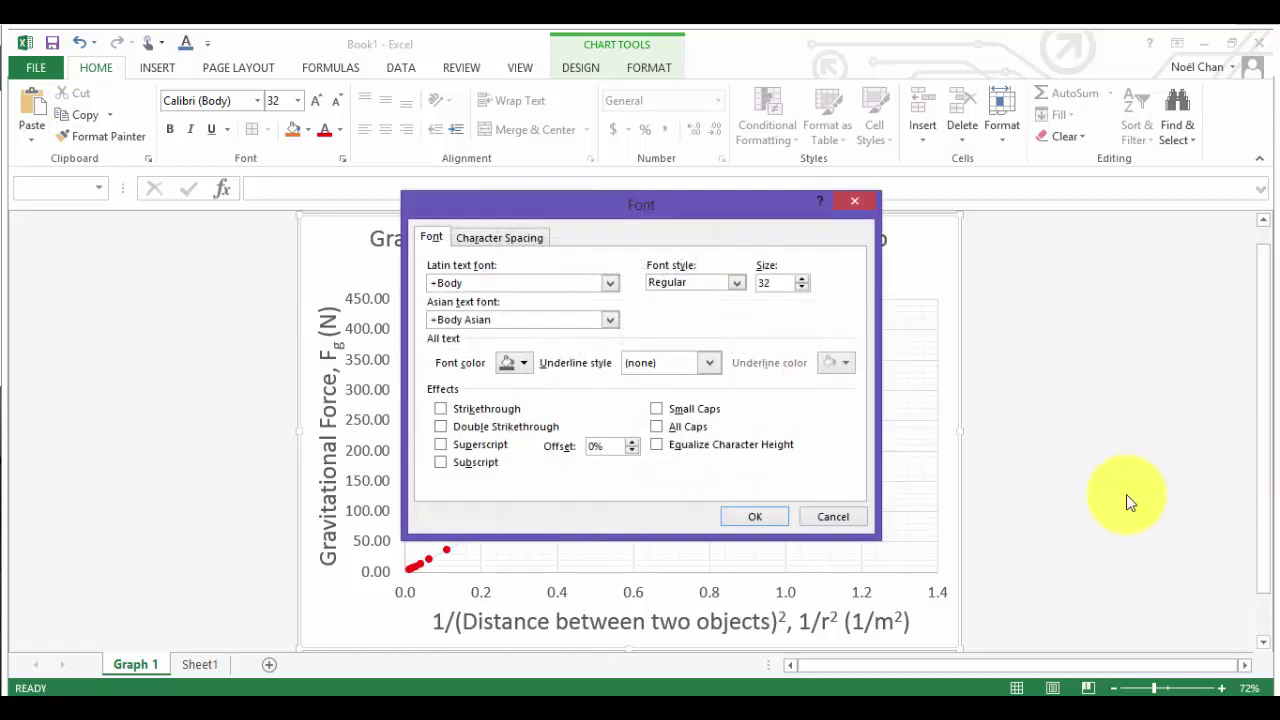
pyautogui.click(463, 446)
pyautogui.click(752, 517)
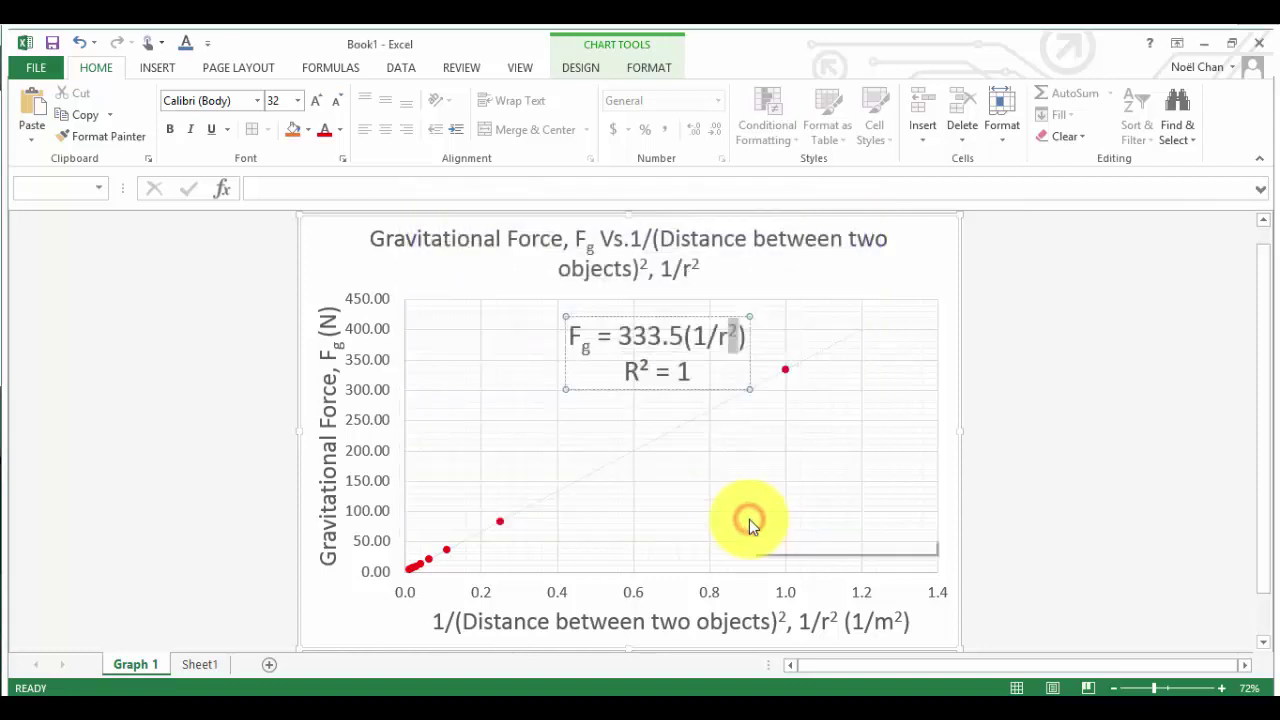
pyautogui.click(922, 270)
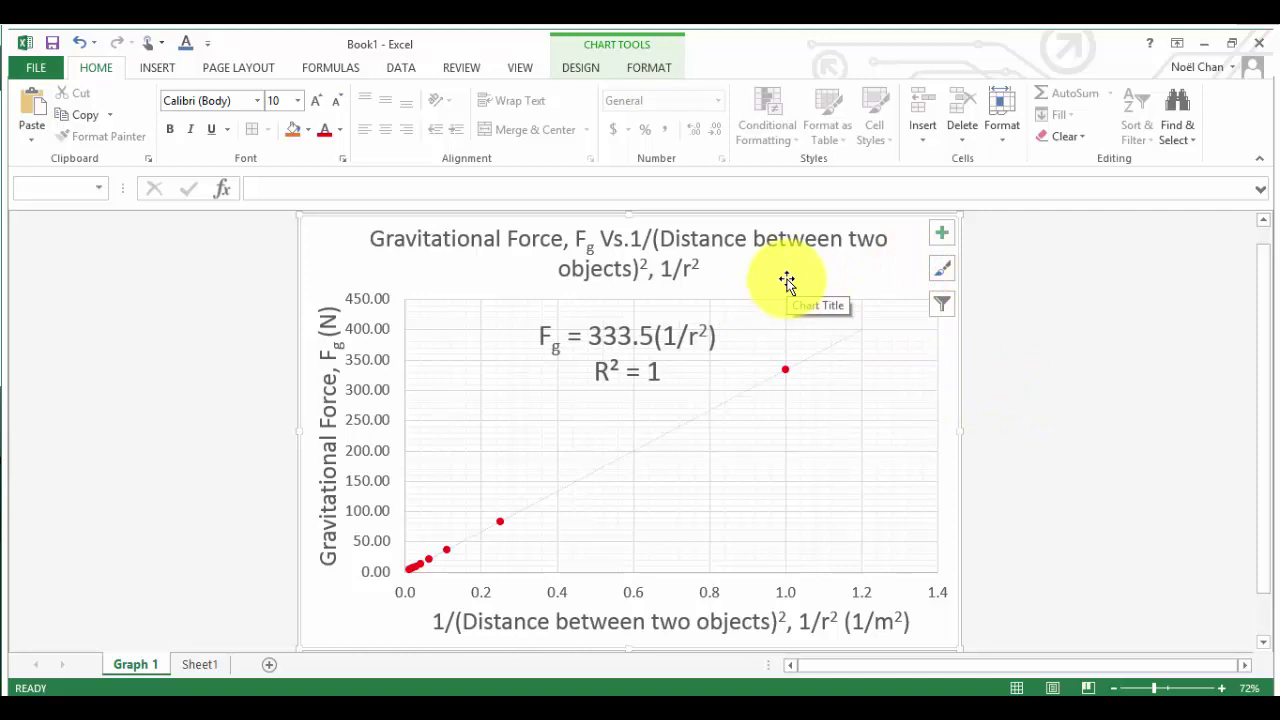